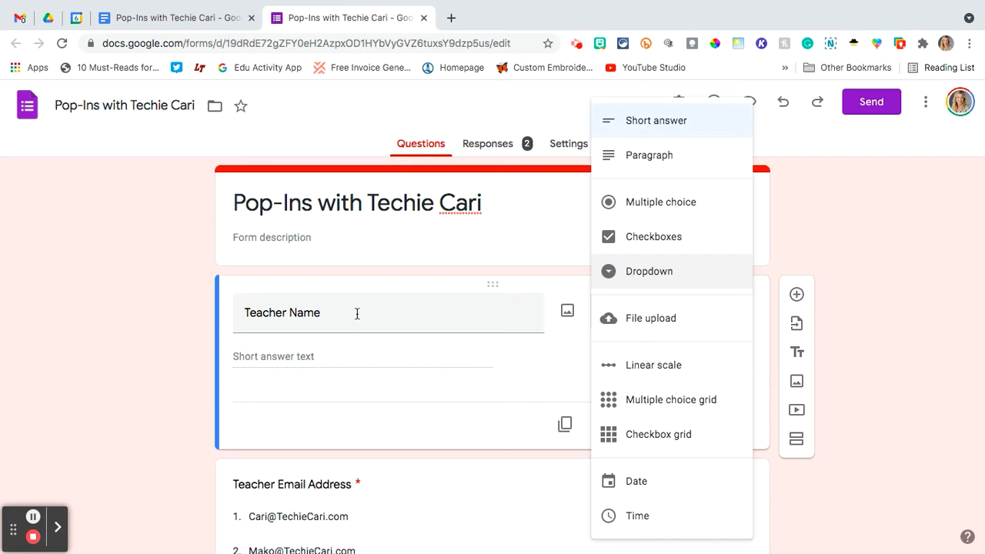
# Step: Review the form's Teacher Name, Teacher Email Address, Subject Observed and Feedback questions and their answer types
pyautogui.click(81, 342)
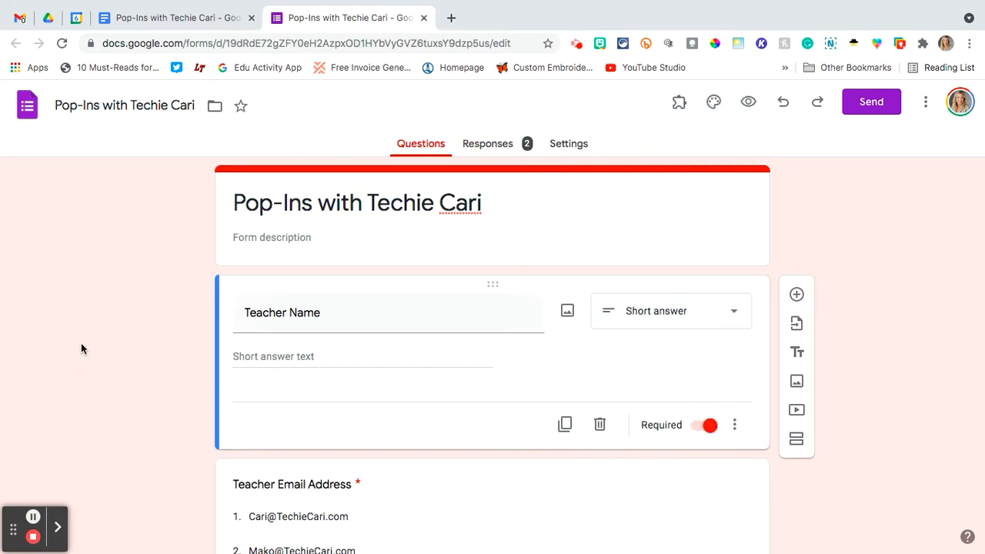
pyautogui.scroll(-4, 81, 342)
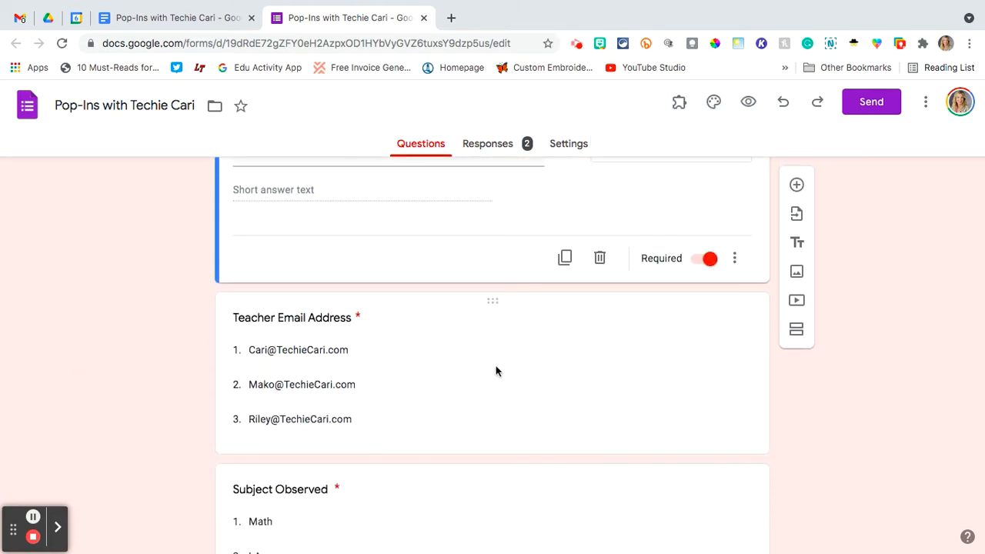
pyautogui.click(389, 364)
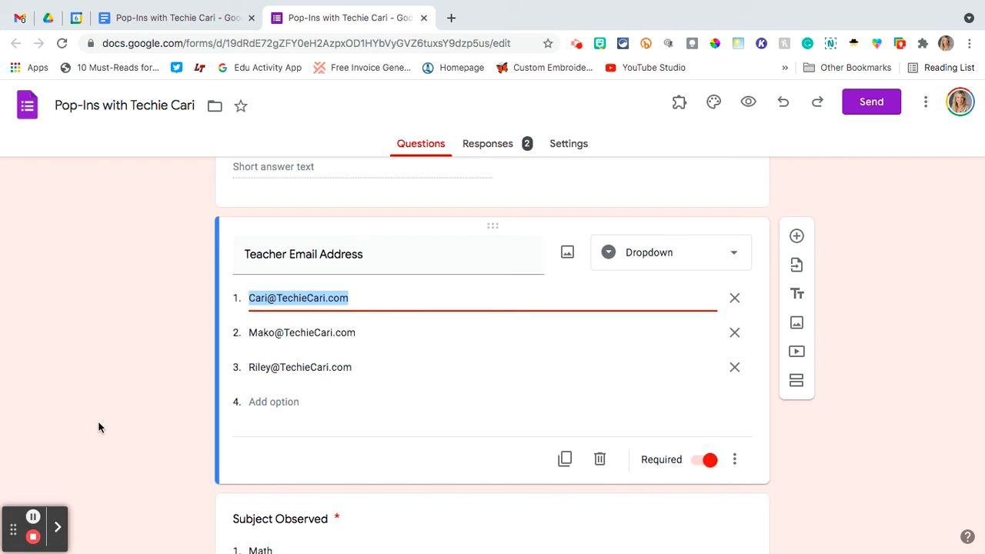
pyautogui.click(137, 367)
pyautogui.scroll(-3, 137, 367)
pyautogui.scroll(-2, 136, 366)
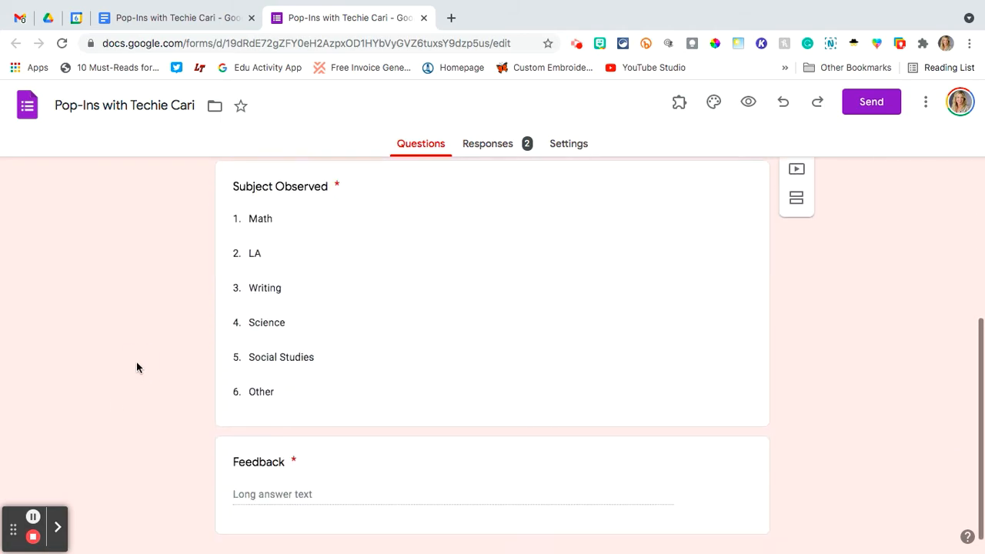
pyautogui.click(389, 287)
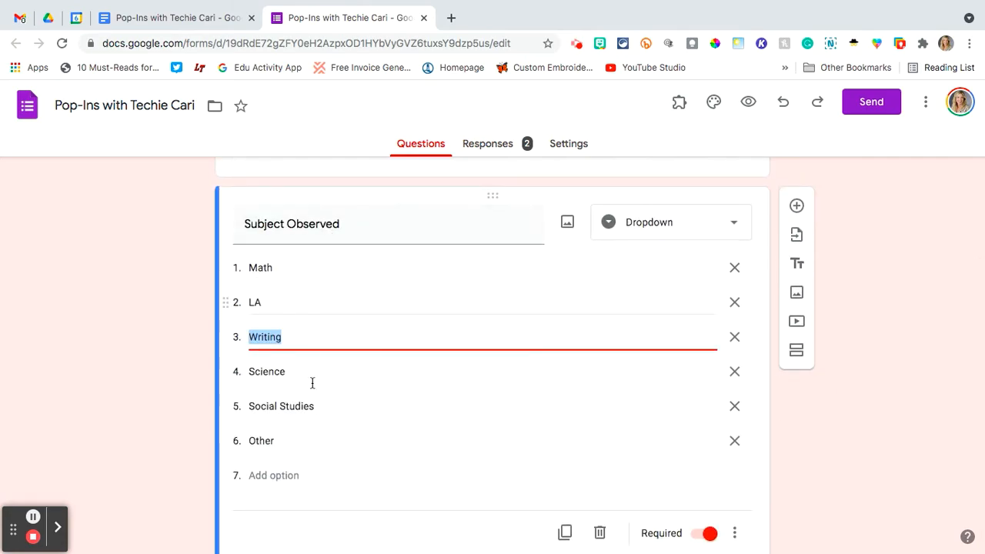
pyautogui.scroll(-3, 156, 370)
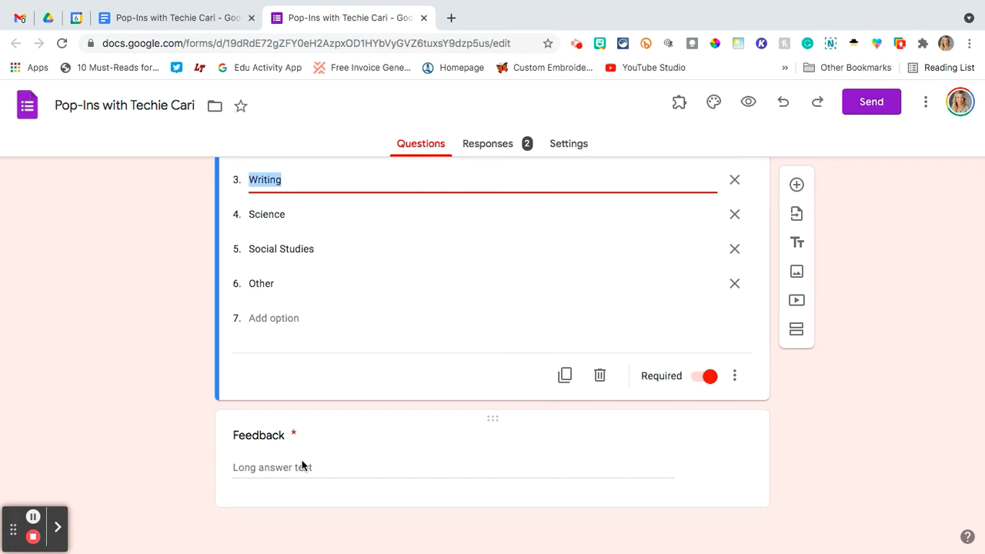
pyautogui.scroll(10, 302, 465)
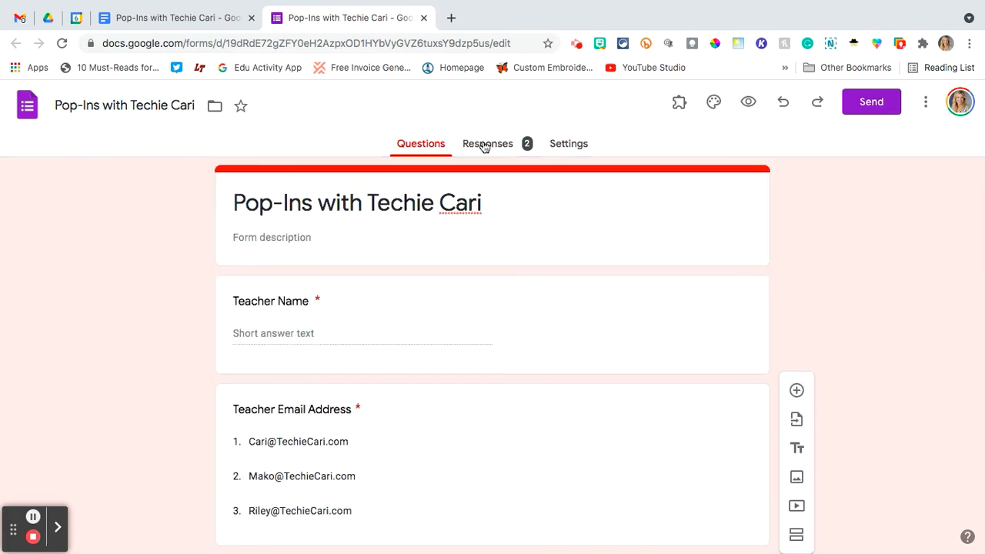
# Step: Open the response spreadsheet linked to the form
pyautogui.click(484, 145)
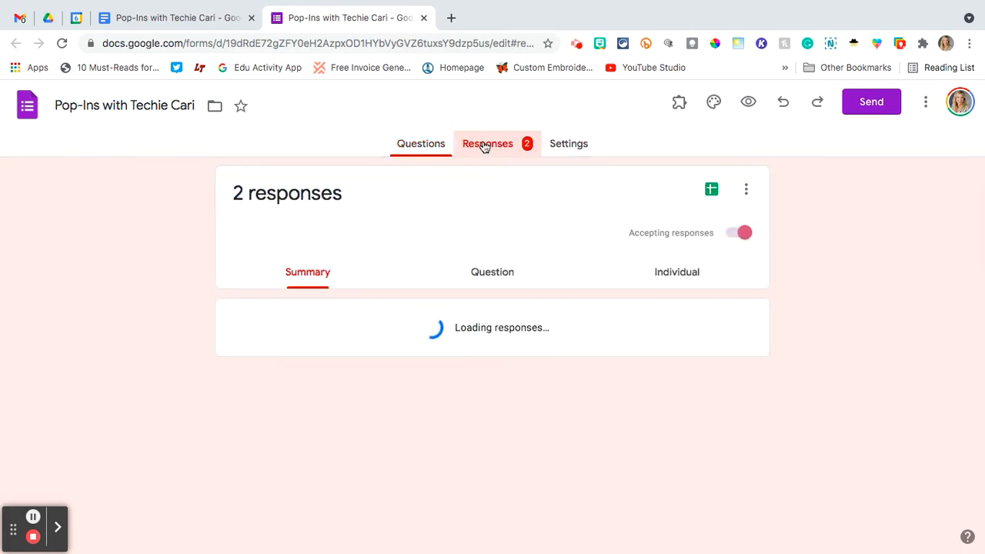
pyautogui.click(711, 197)
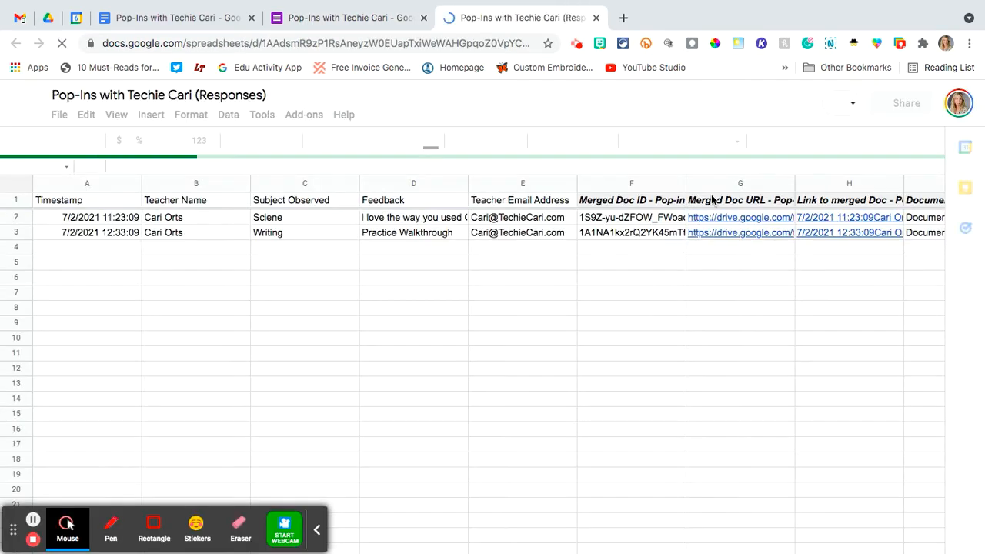
pyautogui.click(316, 529)
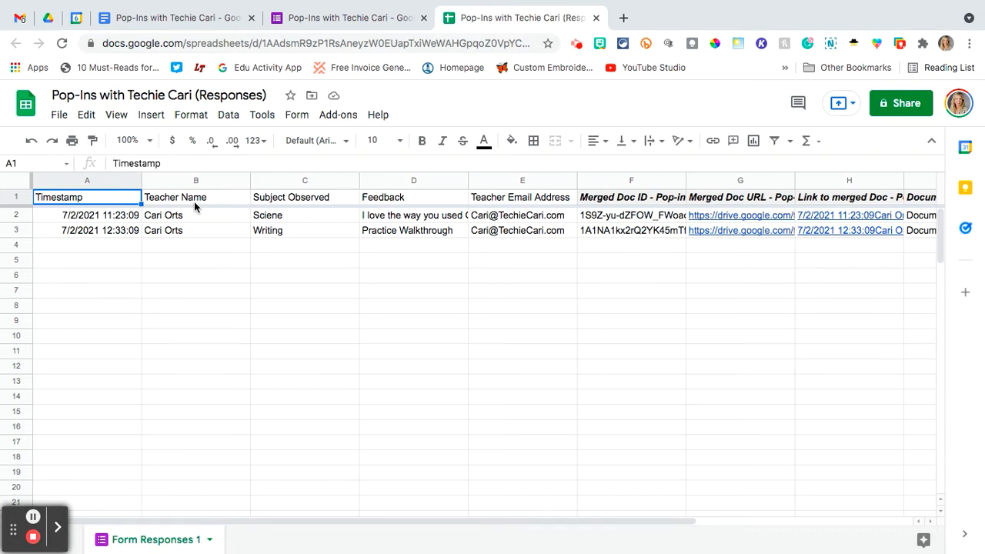
# Step: Switch to the Google Docs template and reduce the font size on the empty line below the title to 20
pyautogui.click(169, 20)
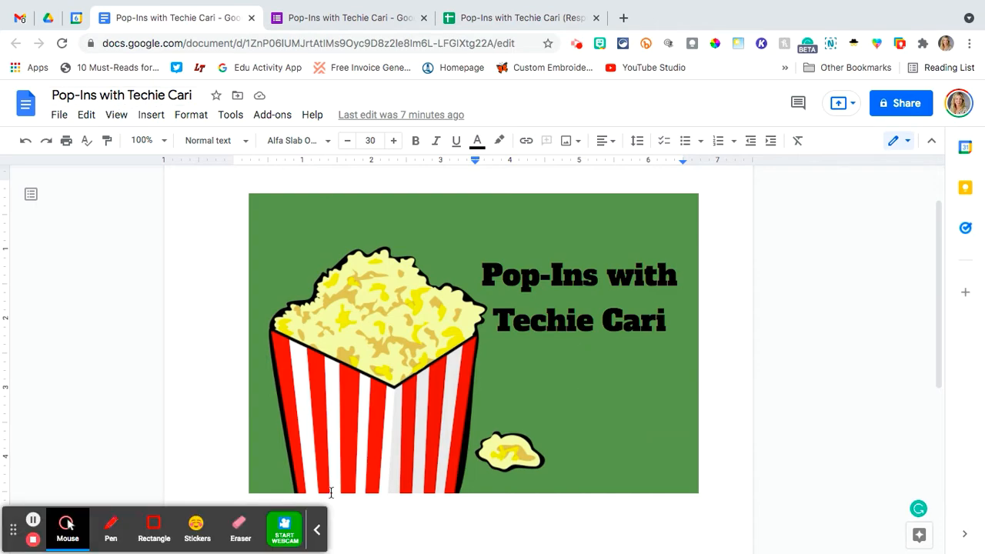
pyautogui.click(317, 529)
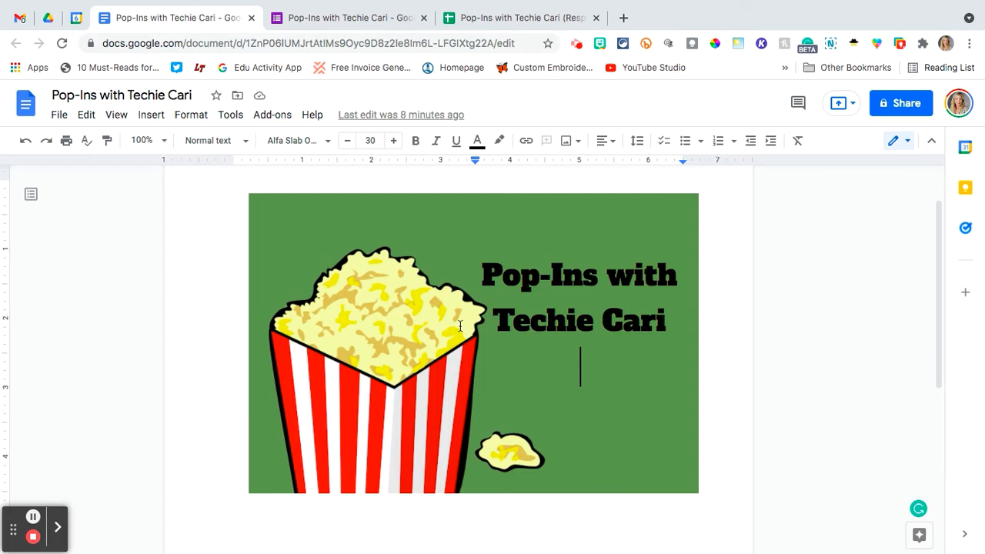
pyautogui.click(348, 141)
pyautogui.click(347, 141)
pyautogui.click(348, 142)
pyautogui.click(347, 141)
pyautogui.click(348, 141)
pyautogui.click(348, 141)
pyautogui.click(348, 142)
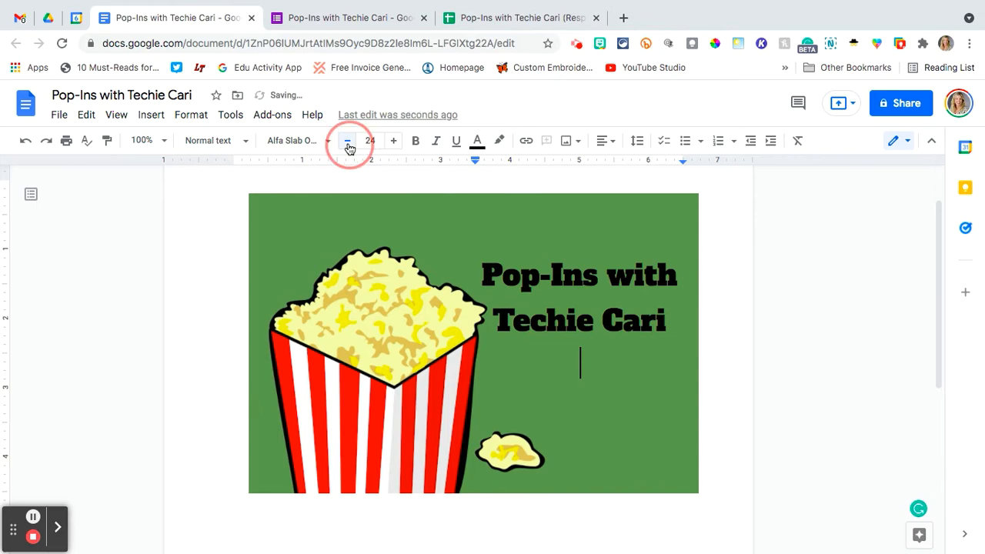
pyautogui.click(347, 141)
pyautogui.click(347, 141)
pyautogui.click(348, 141)
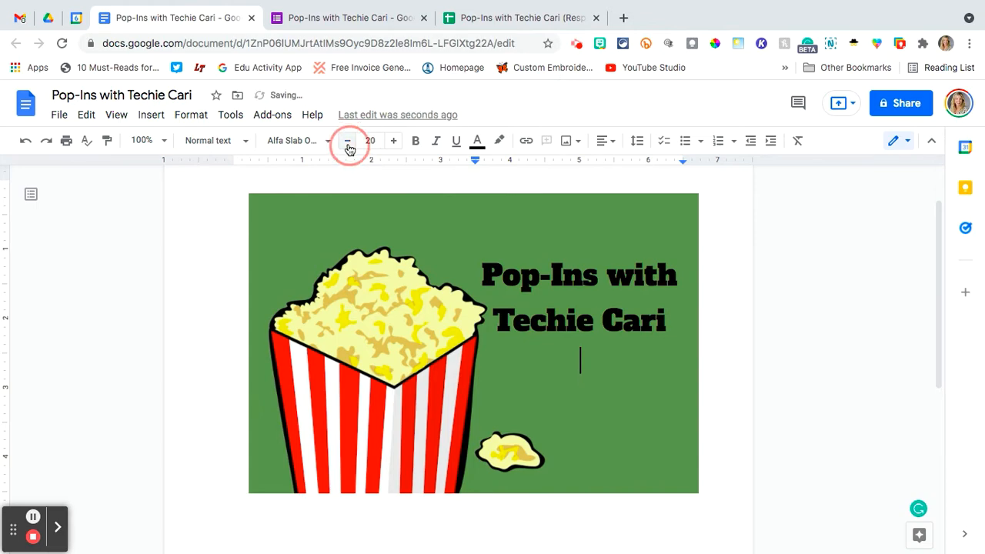
# Step: Copy the Teacher Name header from the response spreadsheet and paste it below the title in the document template
pyautogui.click(347, 17)
pyautogui.click(532, 21)
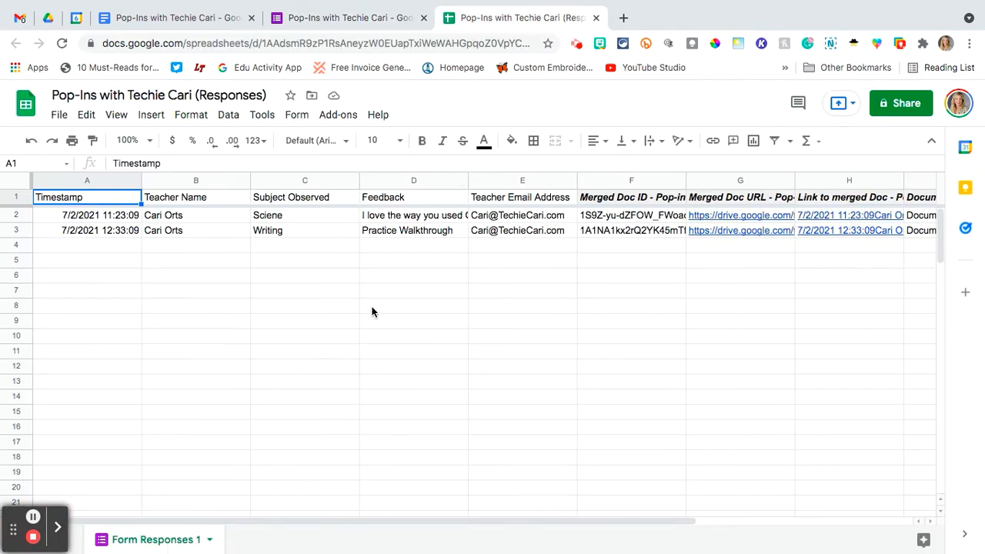
pyautogui.click(171, 201)
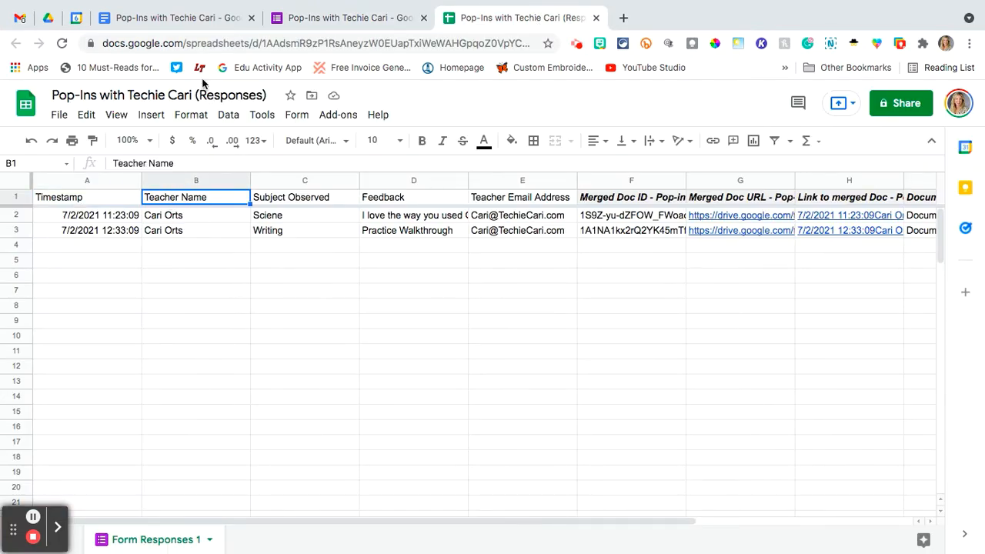
pyautogui.click(189, 23)
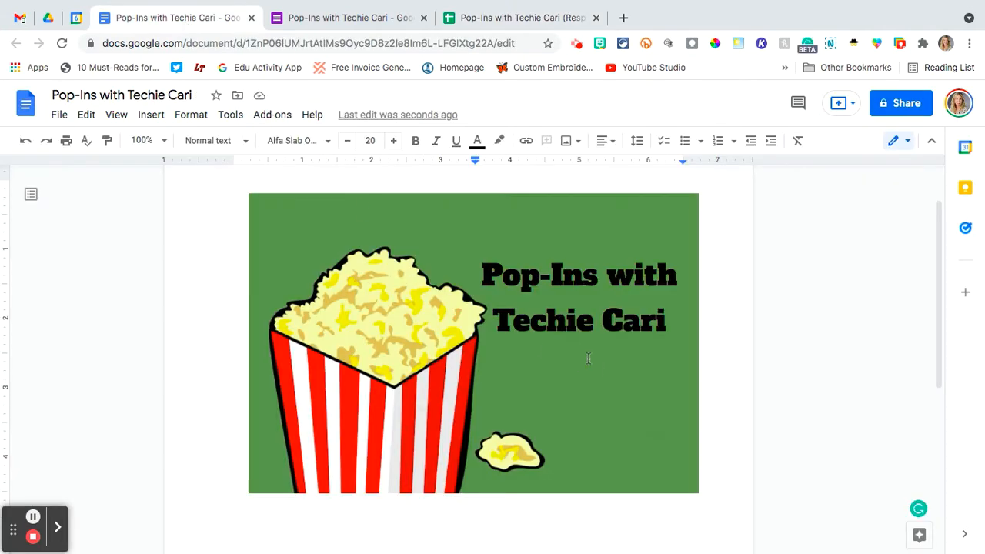
pyautogui.write('Teacher Name')
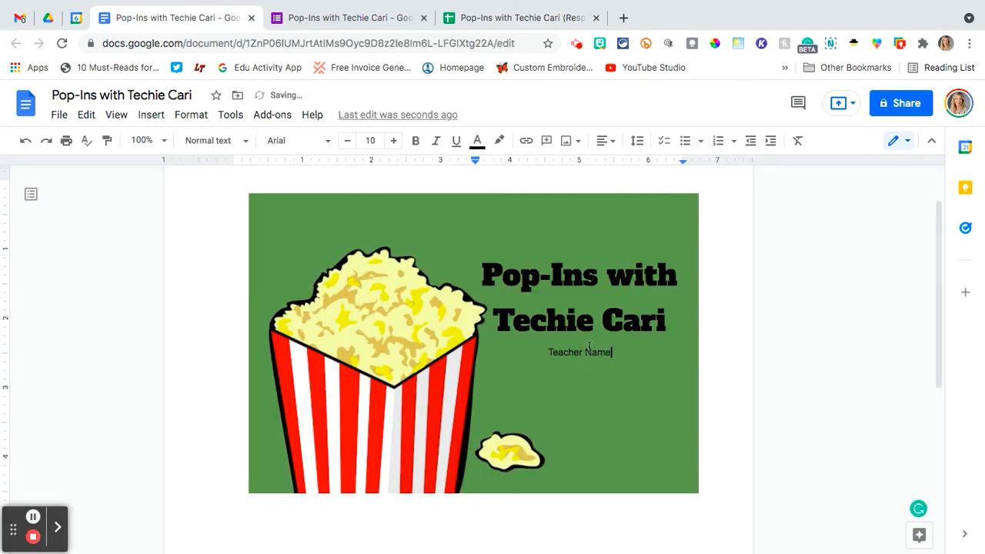
# Step: Enclose the Teacher Name text in double angle brackets to form the merge tag <<Teacher Name>>
pyautogui.write('>>')
pyautogui.press('Left')
pyautogui.press('Left')
pyautogui.press('Left')
pyautogui.press('Left')
pyautogui.press('Left')
pyautogui.press('Left')
pyautogui.press('Left')
pyautogui.press('Left')
pyautogui.press('Left')
pyautogui.press('Left')
pyautogui.press('Left')
pyautogui.press('Left')
pyautogui.press('Left')
pyautogui.press('Left')
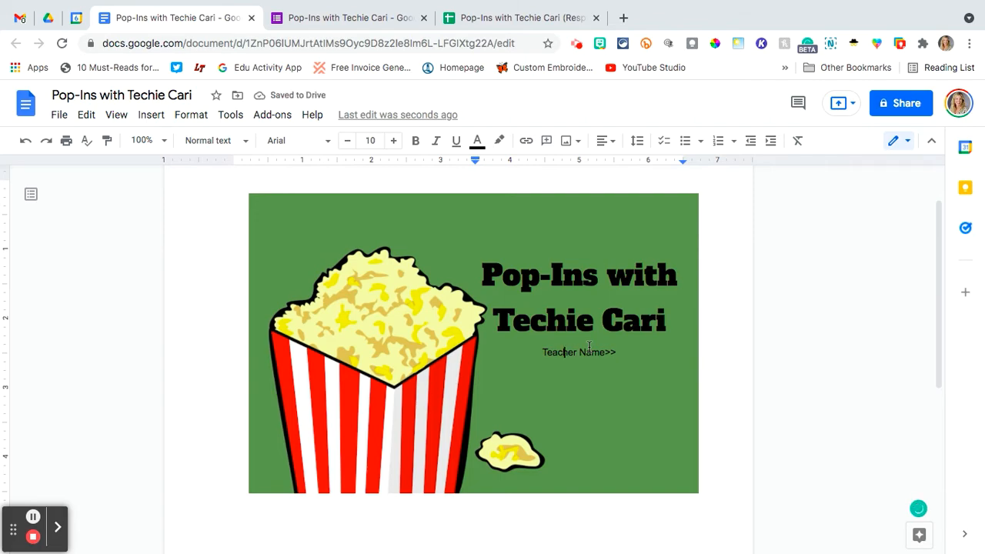
pyautogui.write('<<')
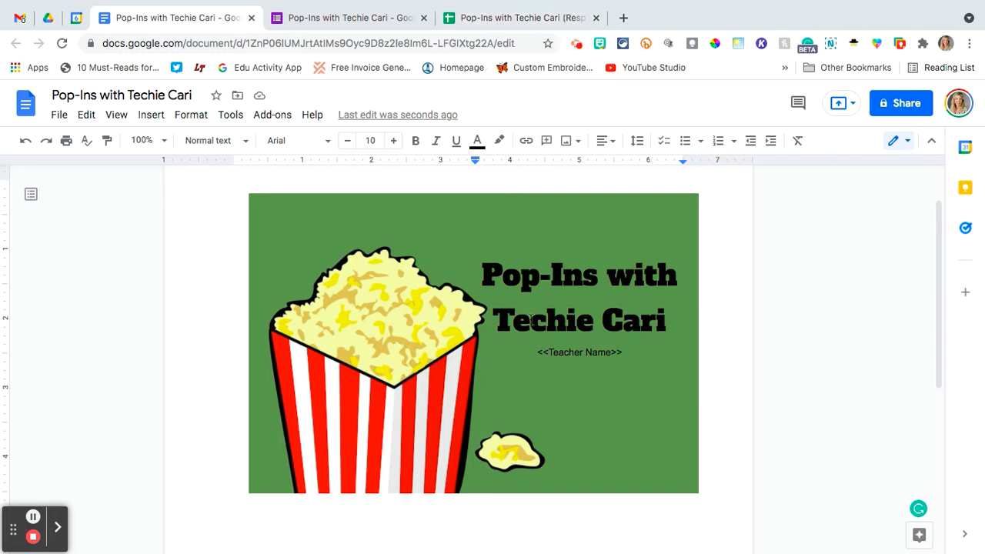
# Step: Copy the Subject Observed header from the response spreadsheet and place the text cursor at the end of the document's <<Teacher Name>> tag
pyautogui.click(526, 17)
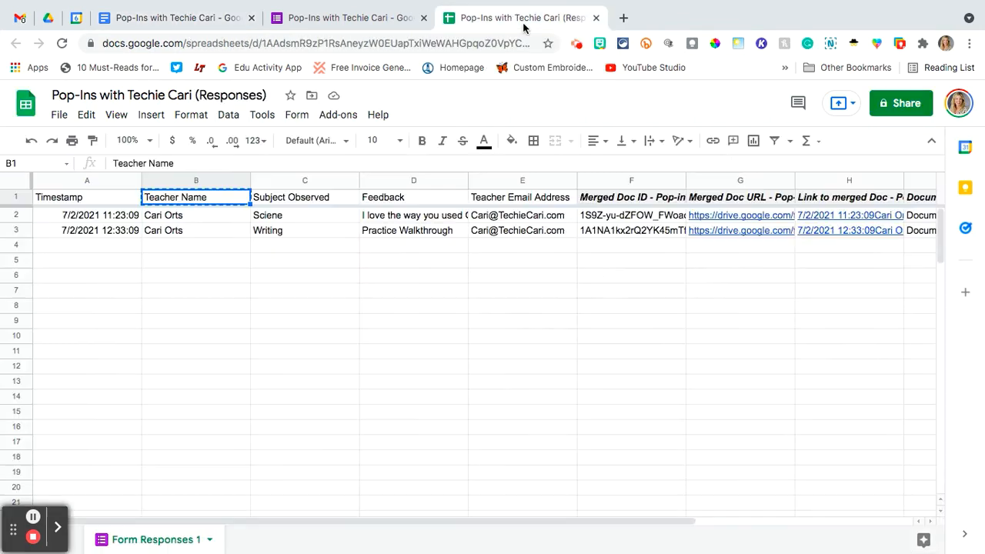
pyautogui.click(315, 198)
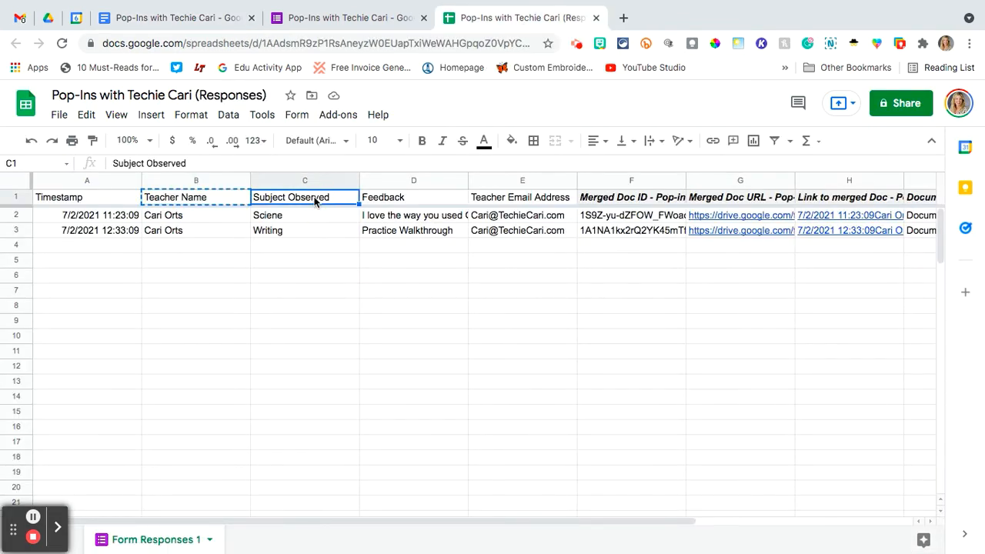
pyautogui.hotkey('ctrl', 'c')
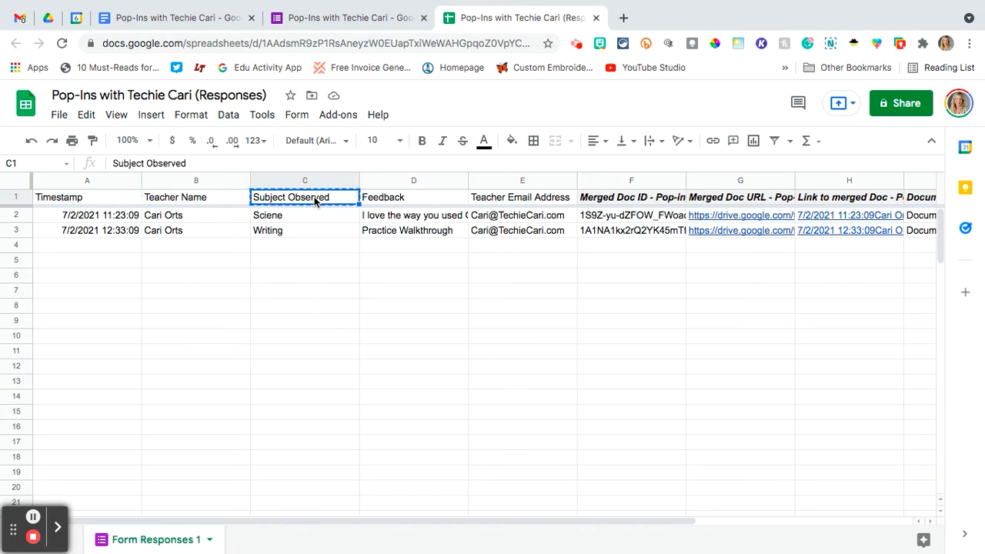
pyautogui.click(201, 18)
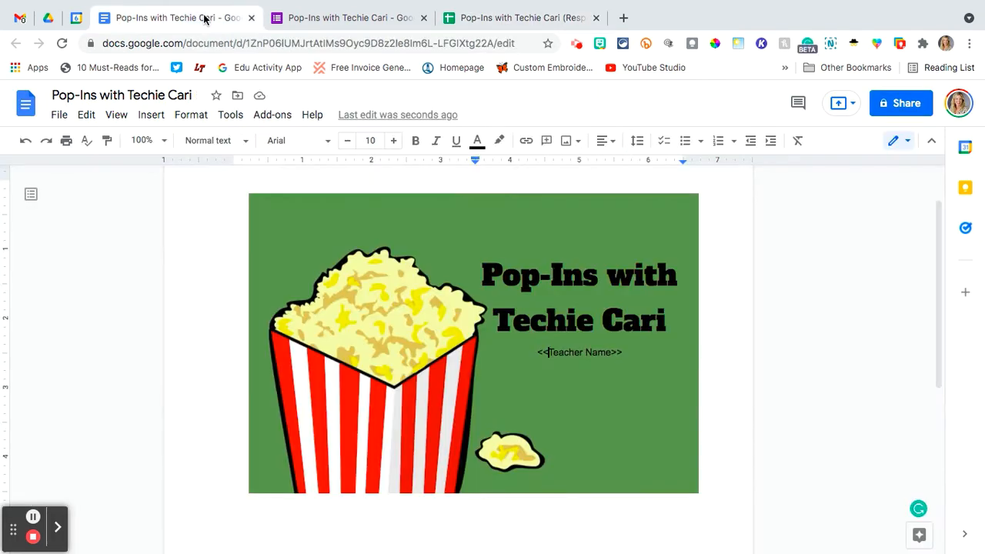
pyautogui.click(641, 356)
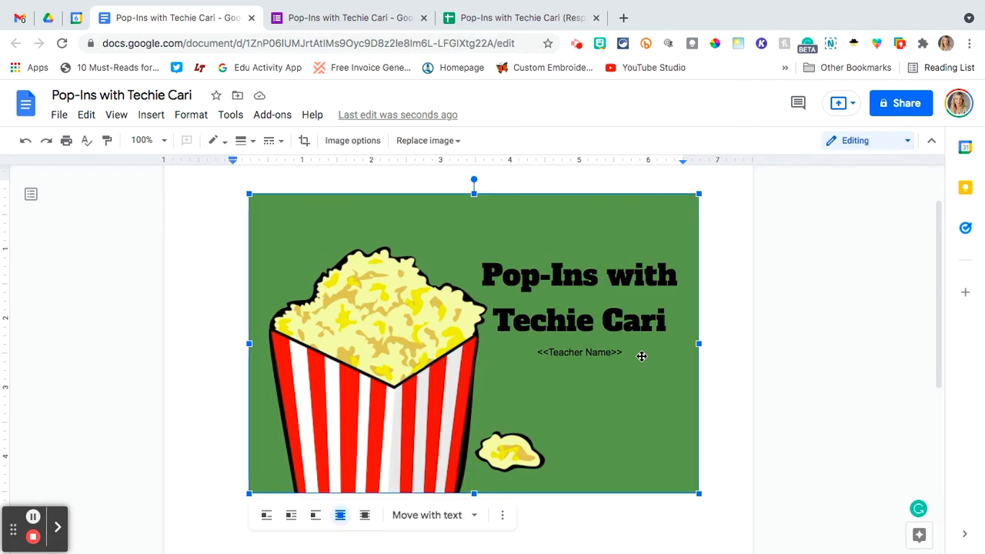
pyautogui.doubleClick(623, 353)
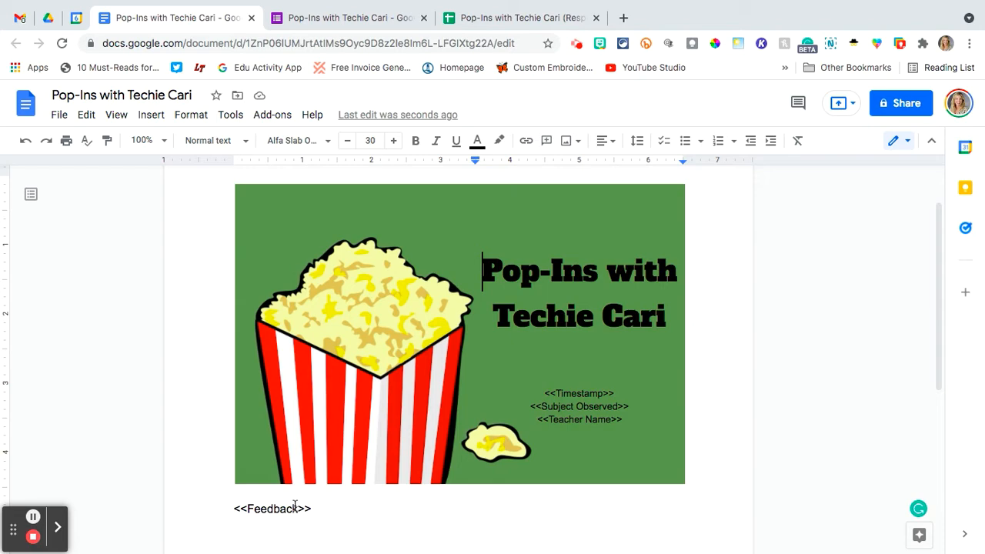
# Step: Compare the document's merge tags with the response spreadsheet's column headers and the form's questions
pyautogui.click(514, 17)
pyautogui.moveTo(550, 220)
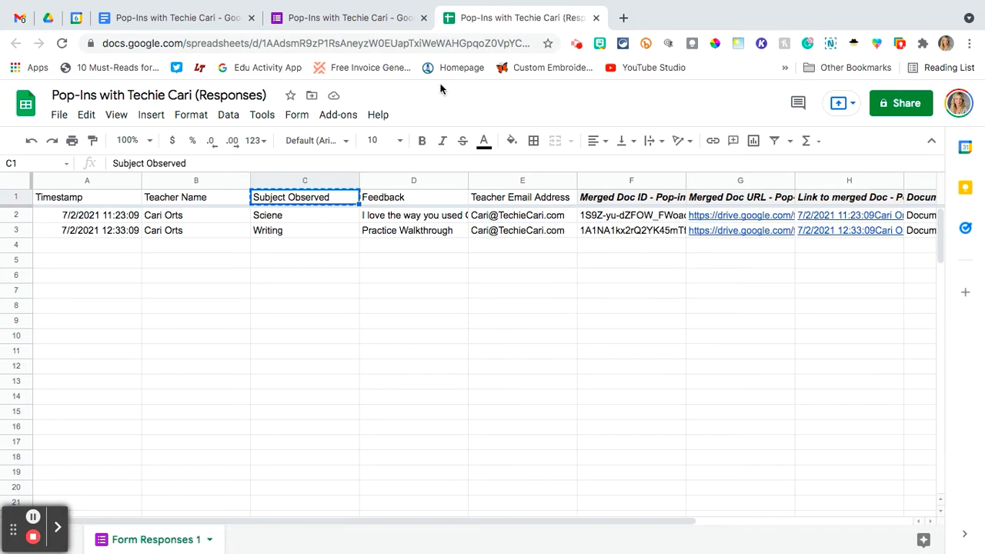
pyautogui.click(131, 20)
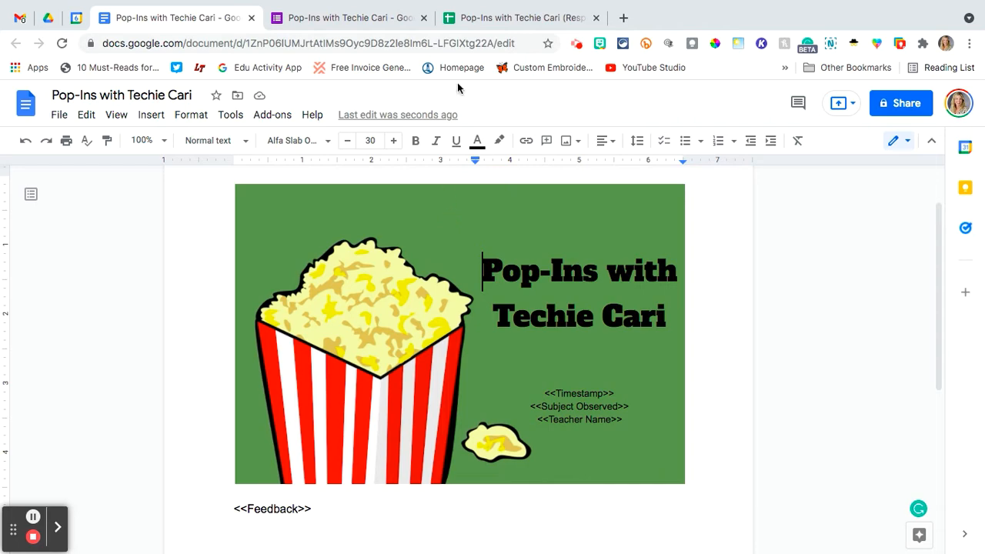
pyautogui.click(363, 21)
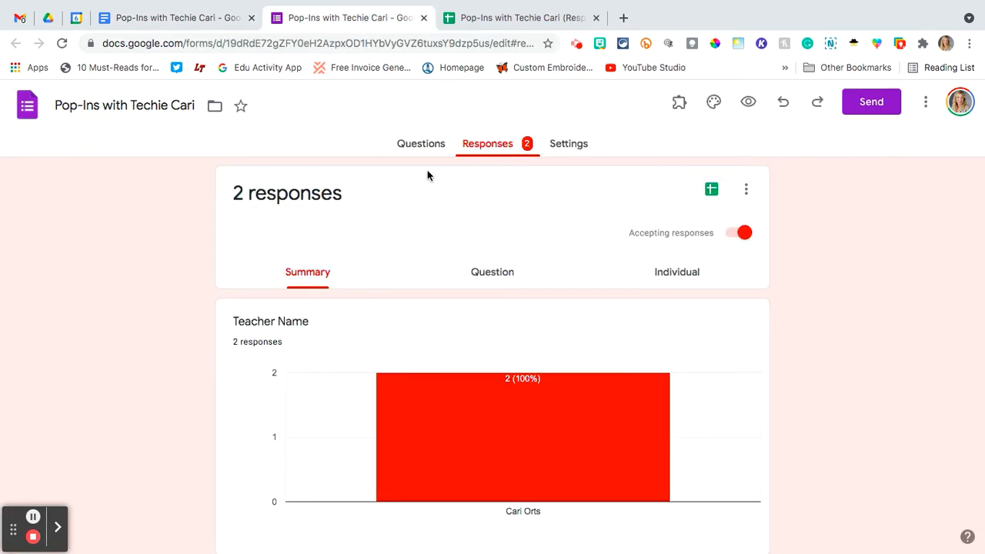
pyautogui.click(428, 147)
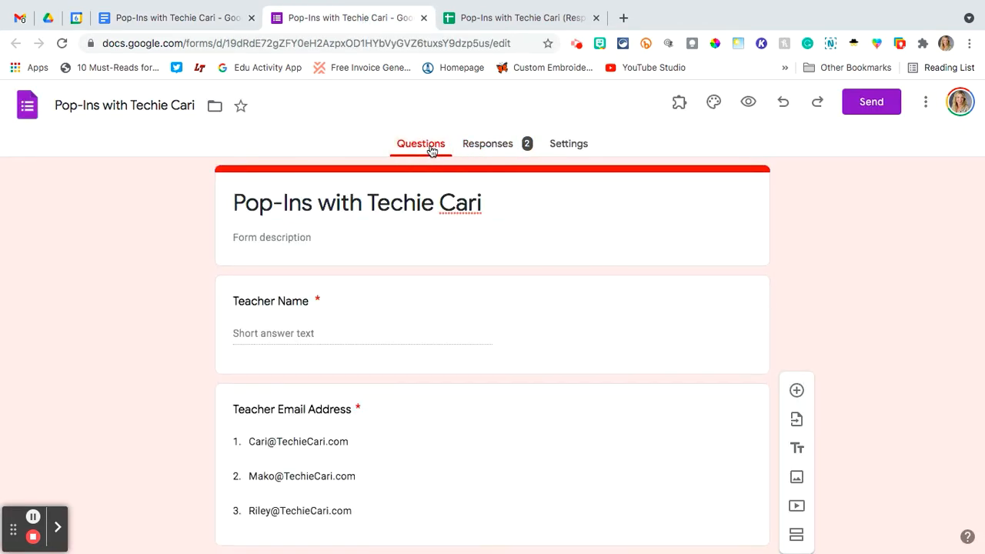
pyautogui.click(508, 21)
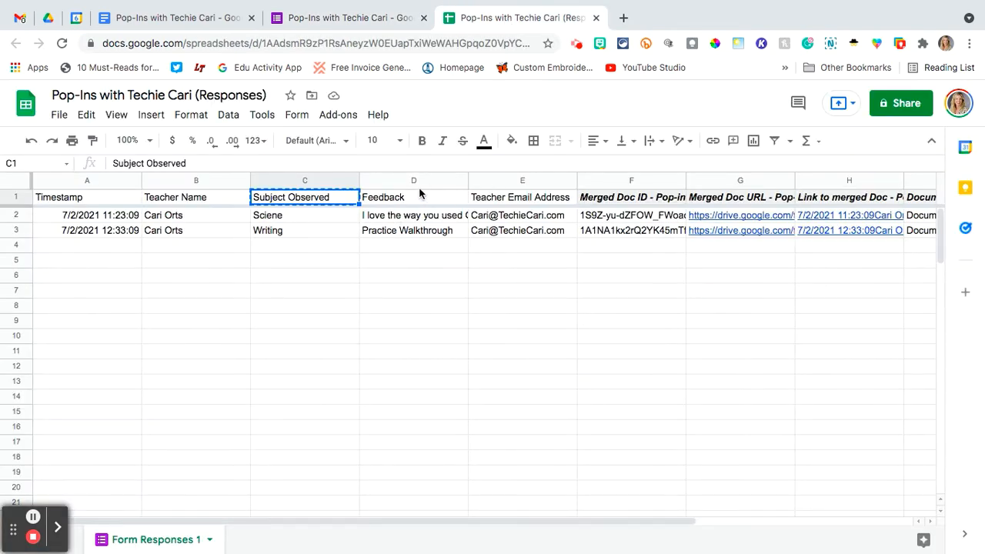
pyautogui.click(209, 21)
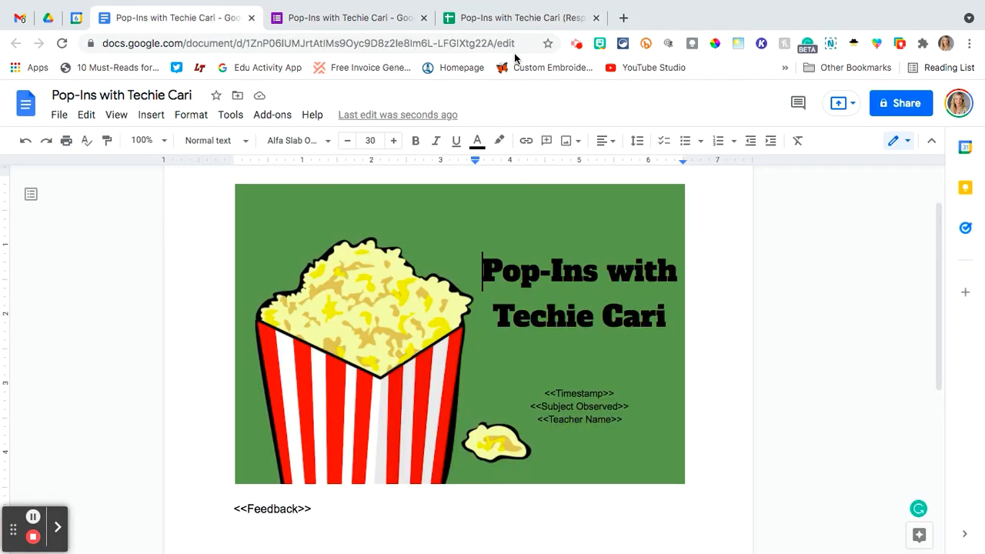
# Step: Launch the Autocrat add-on from the response spreadsheet and start a new merge job
pyautogui.click(512, 22)
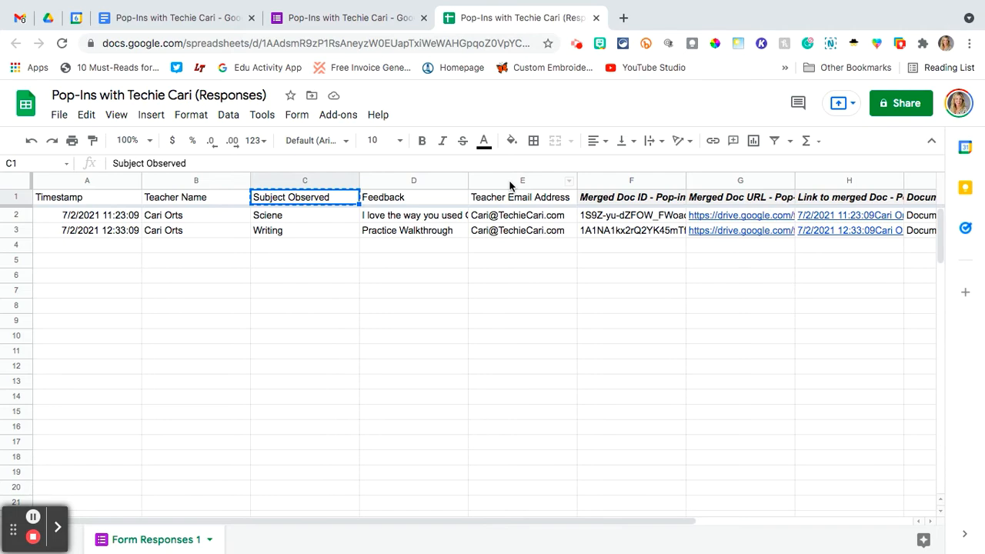
pyautogui.click(327, 115)
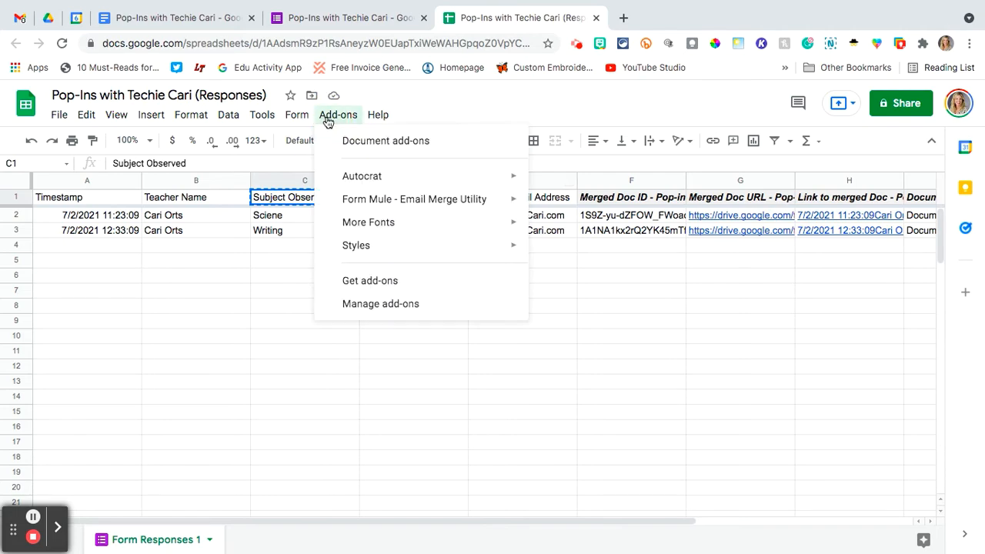
pyautogui.moveTo(362, 178)
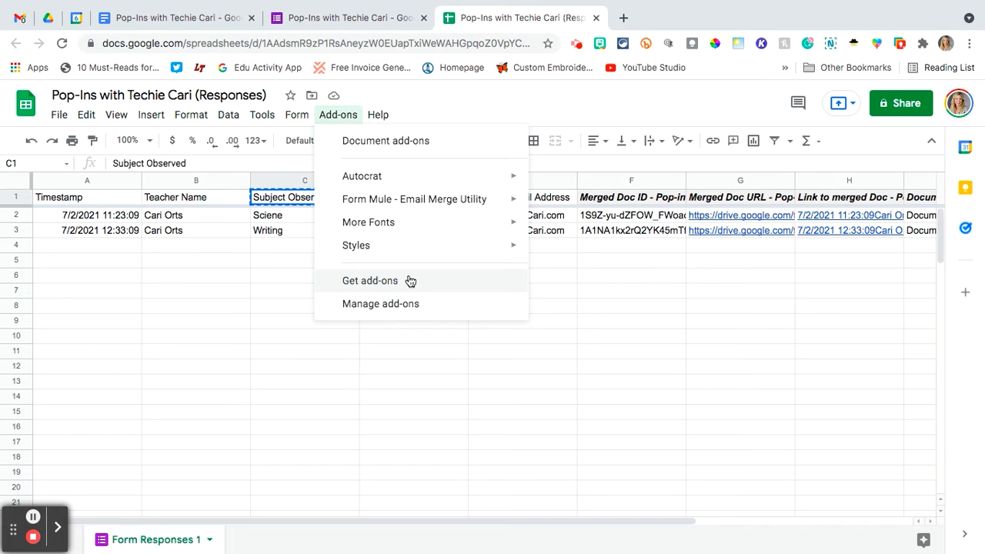
pyautogui.moveTo(414, 176)
pyautogui.click(584, 187)
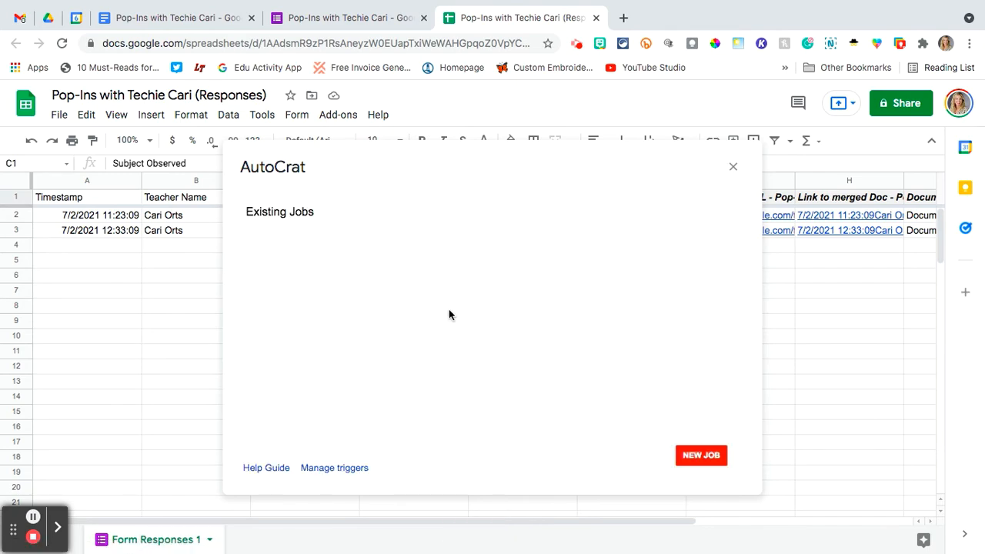
pyautogui.click(717, 460)
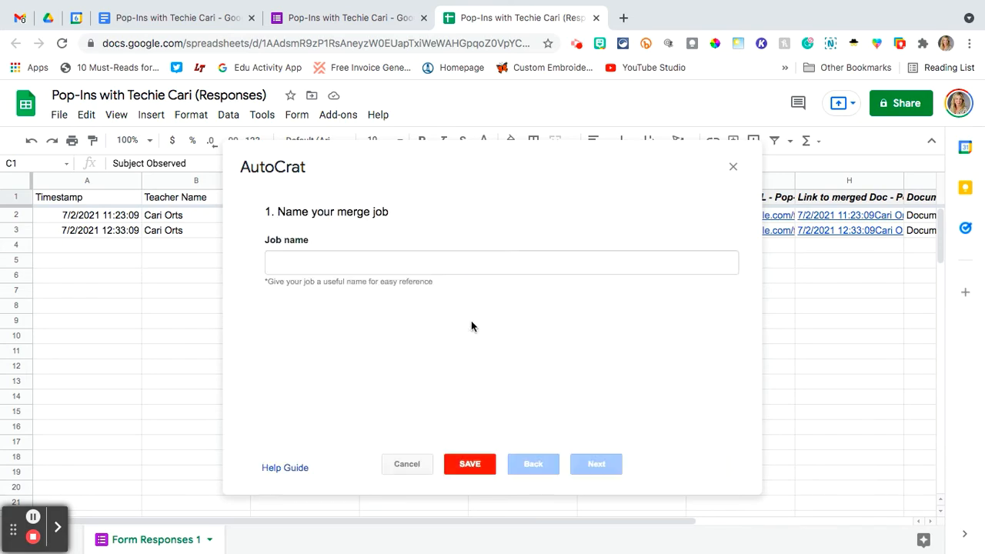
# Step: Name the merge job "Pop Ins with Techie Cari" and continue to the template choice
pyautogui.click(393, 262)
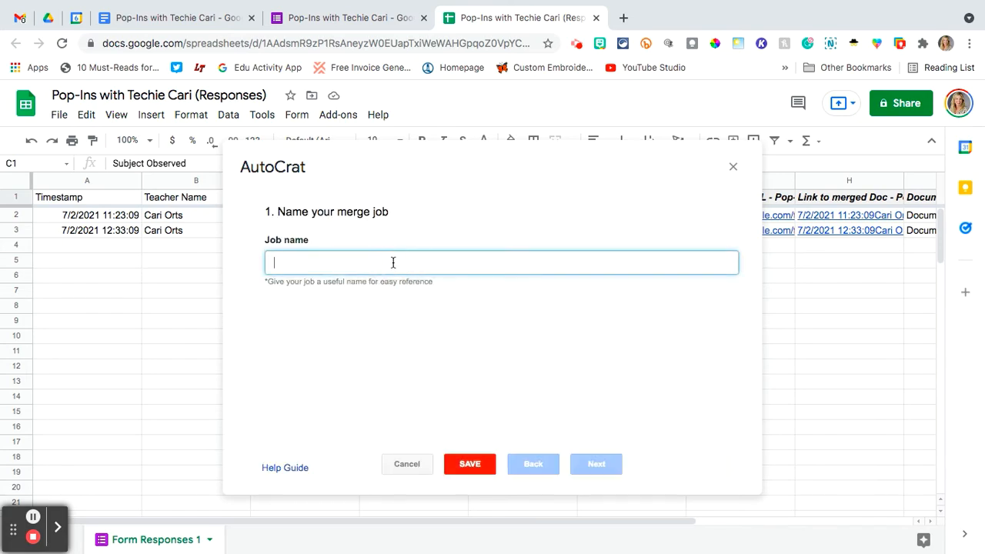
pyautogui.write('POp')
pyautogui.press('BackSpace')
pyautogui.press('BackSpace')
pyautogui.write('op')
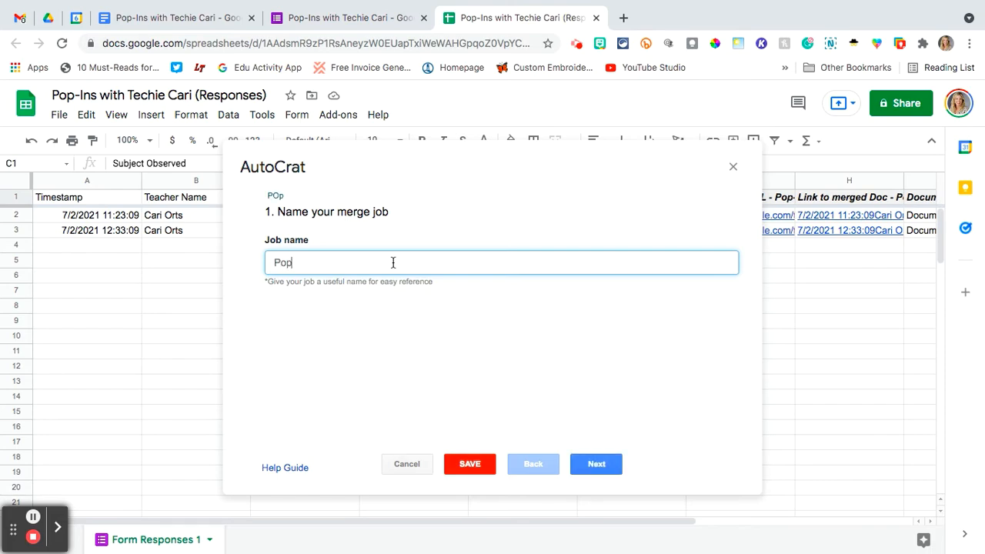
pyautogui.write(' INs')
pyautogui.press('BackSpace')
pyautogui.press('BackSpace')
pyautogui.write('n with')
pyautogui.press('BackSpace')
pyautogui.press('BackSpace')
pyautogui.press('BackSpace')
pyautogui.press('BackSpace')
pyautogui.press('BackSpace')
pyautogui.write('s with Techie')
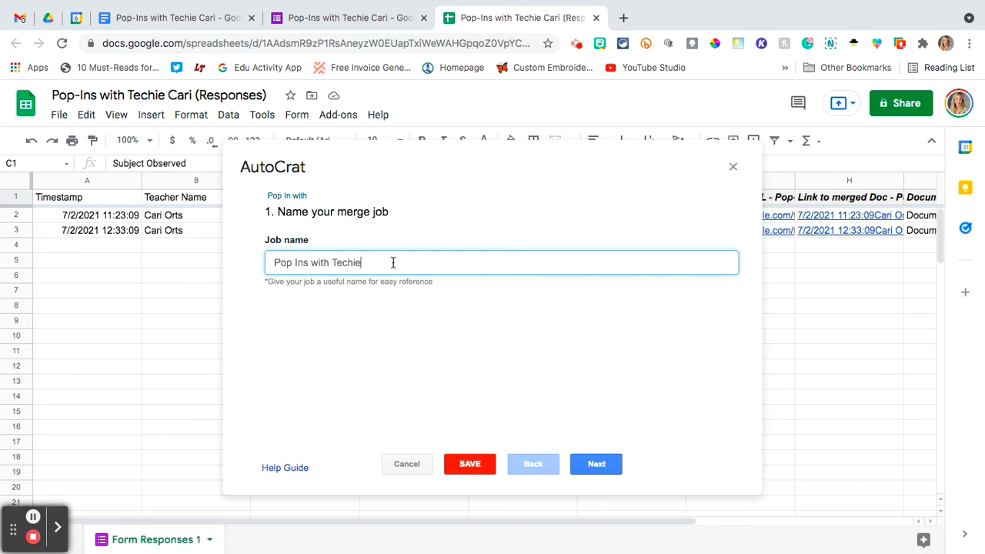
pyautogui.write(' Cari')
pyautogui.click(586, 465)
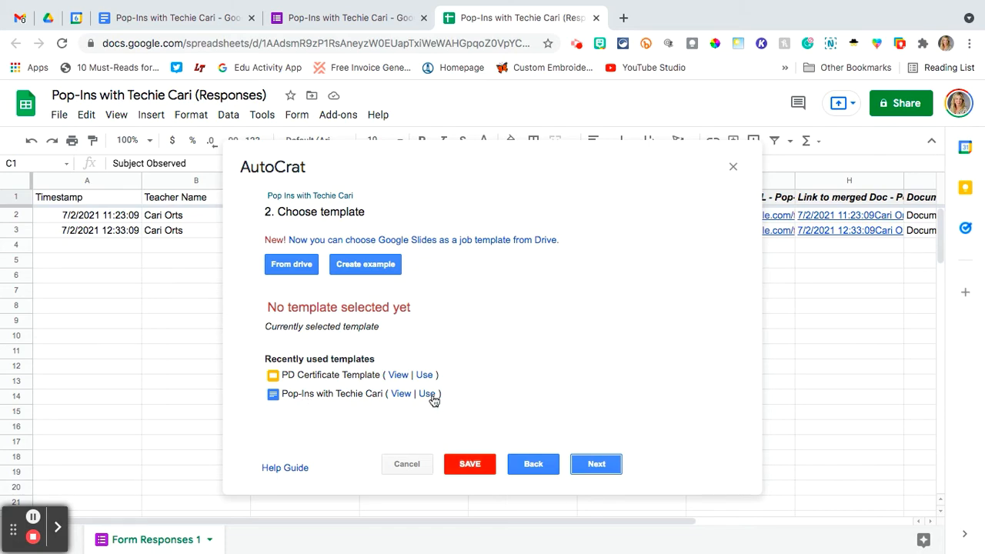
# Step: View the recently used Pop-Ins with Techie Cari document, then select it as the merge template and continue to the data mapping
pyautogui.click(401, 394)
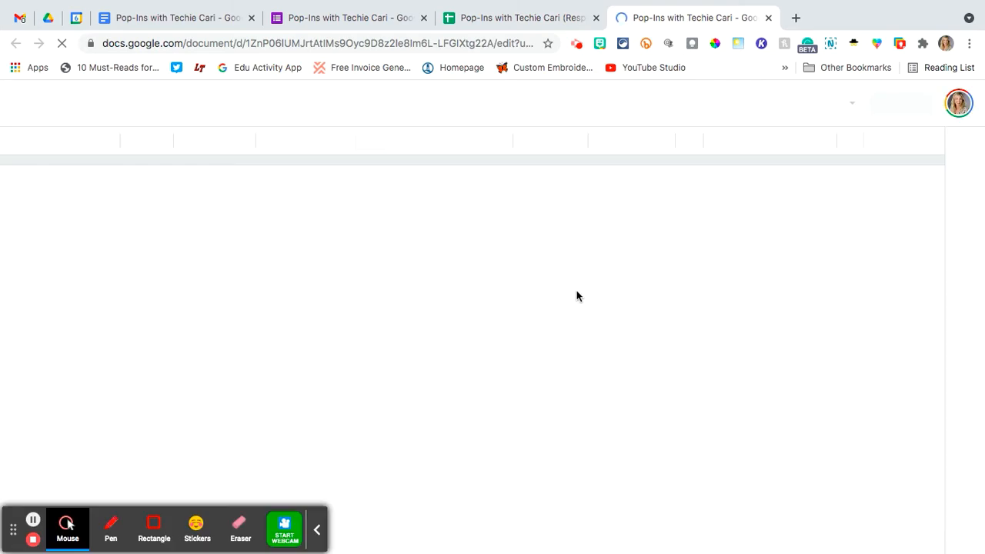
pyautogui.click(317, 531)
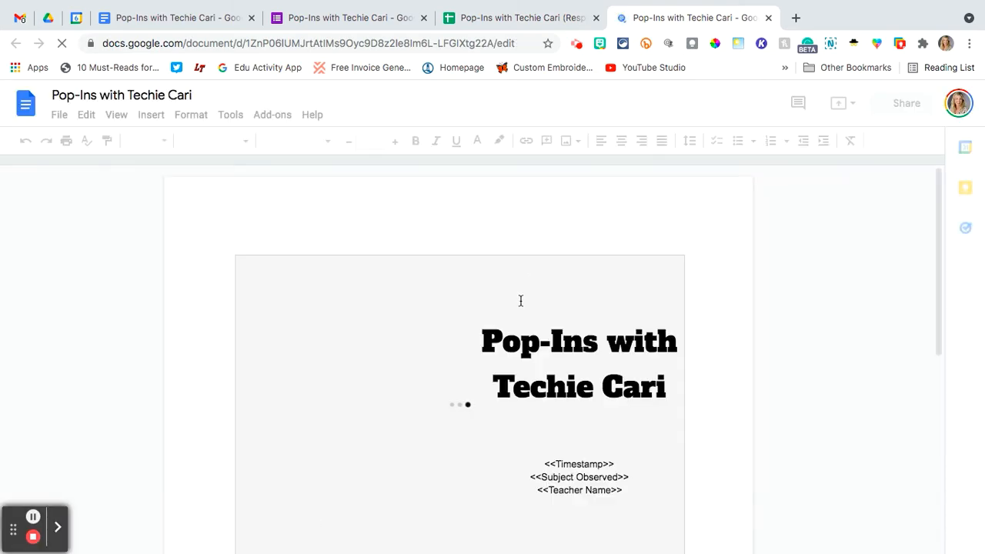
pyautogui.click(546, 20)
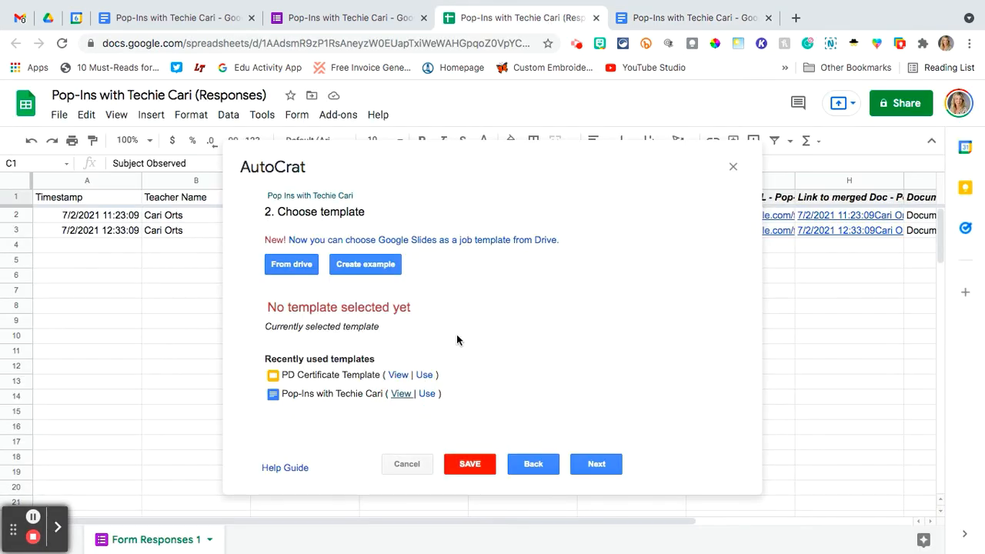
pyautogui.click(428, 394)
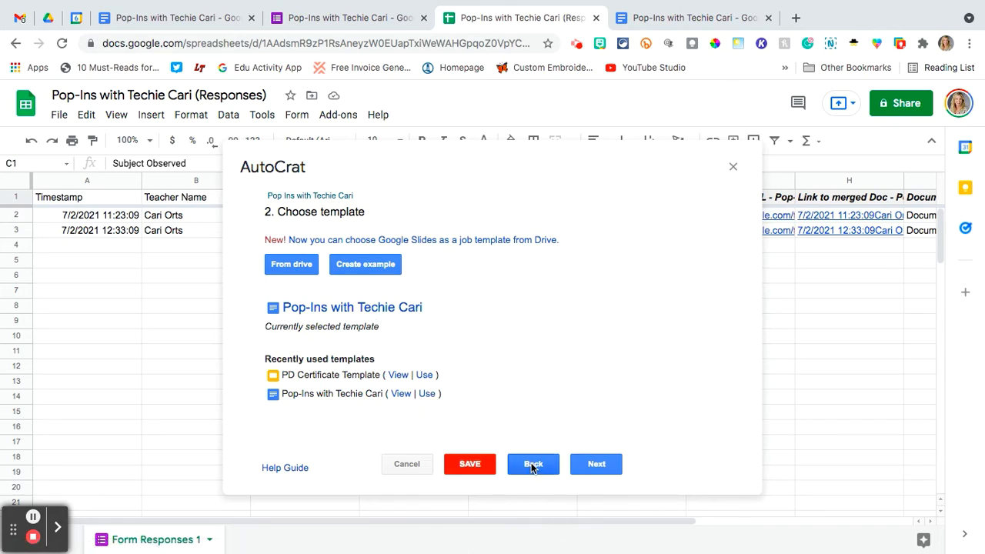
pyautogui.click(625, 462)
pyautogui.click(597, 464)
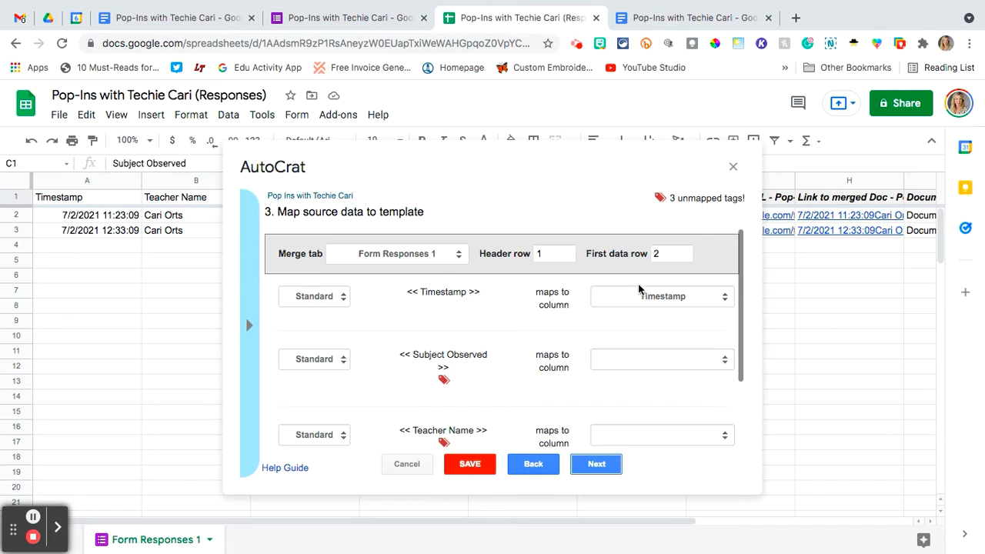
# Step: Map the Subject Observed, Teacher Name and Feedback tags to their matching spreadsheet columns and continue to the file settings
pyautogui.click(646, 359)
pyautogui.click(639, 396)
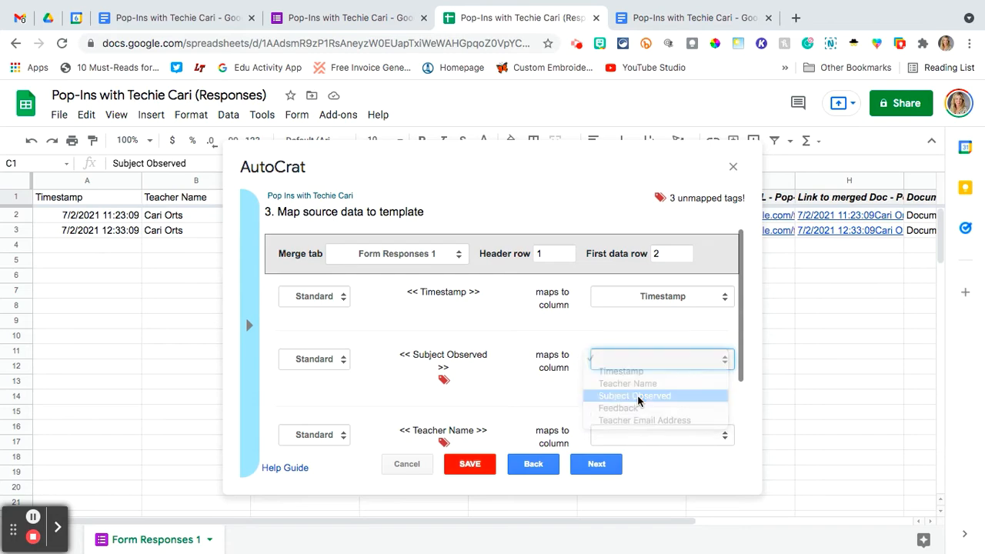
pyautogui.scroll(-2, 638, 398)
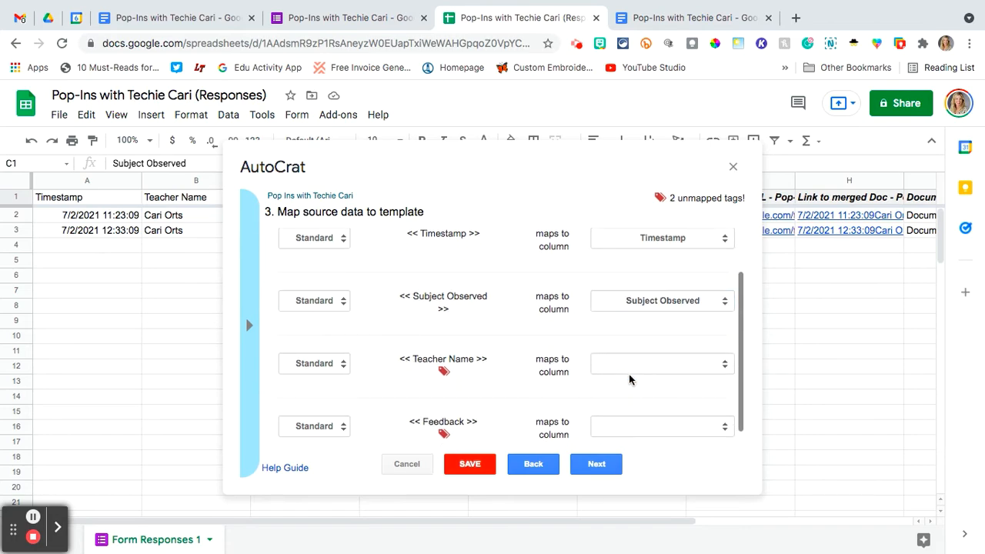
pyautogui.click(629, 367)
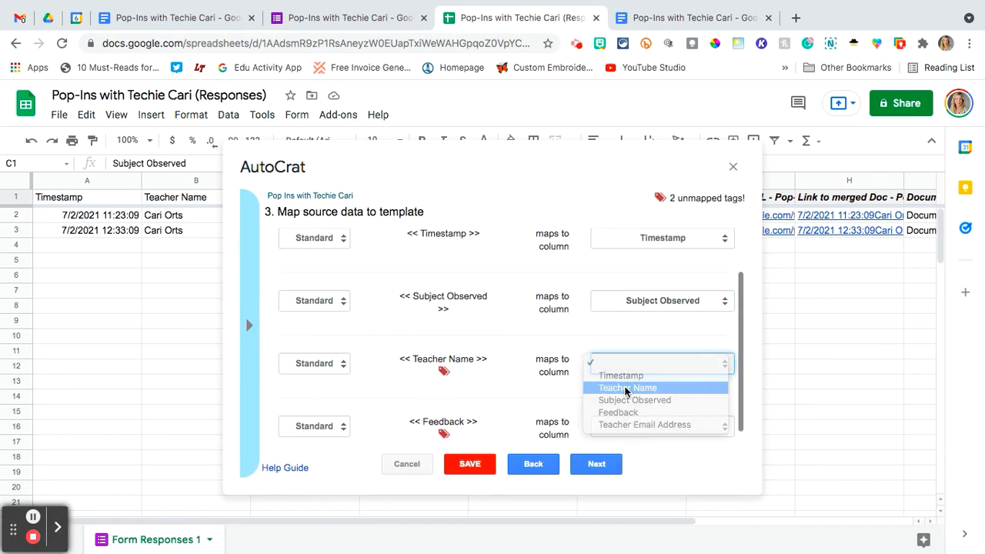
pyautogui.click(627, 388)
pyautogui.scroll(-1, 624, 391)
pyautogui.click(613, 409)
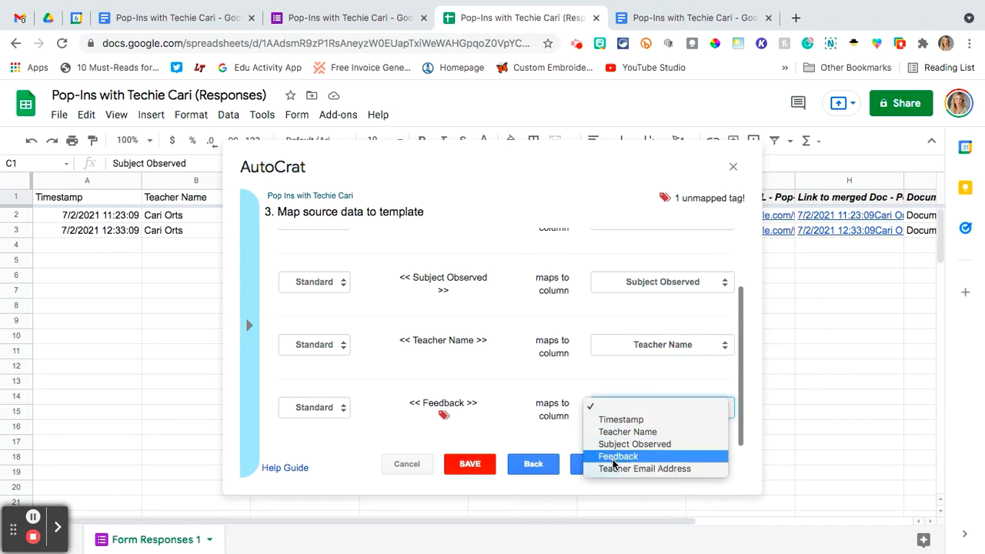
pyautogui.click(613, 459)
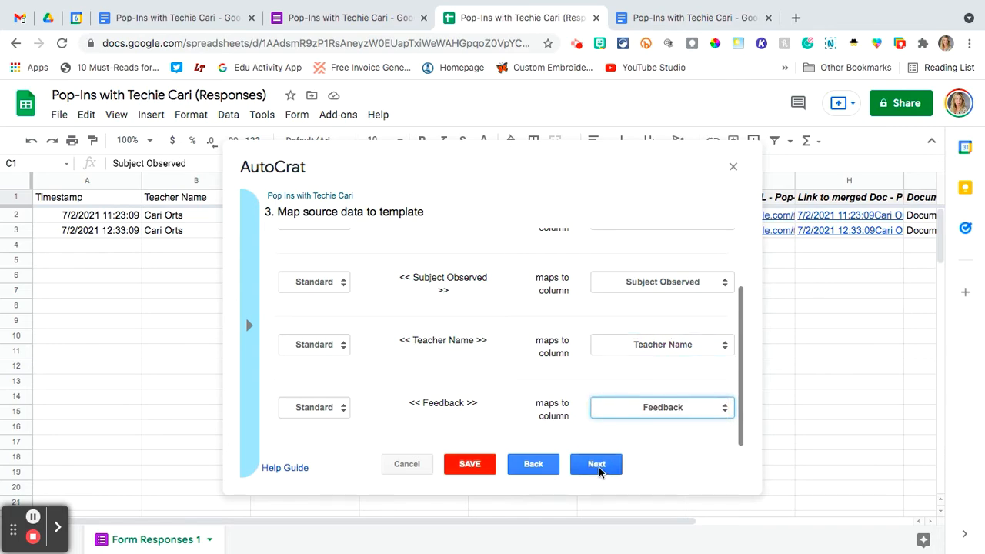
pyautogui.scroll(2, 613, 375)
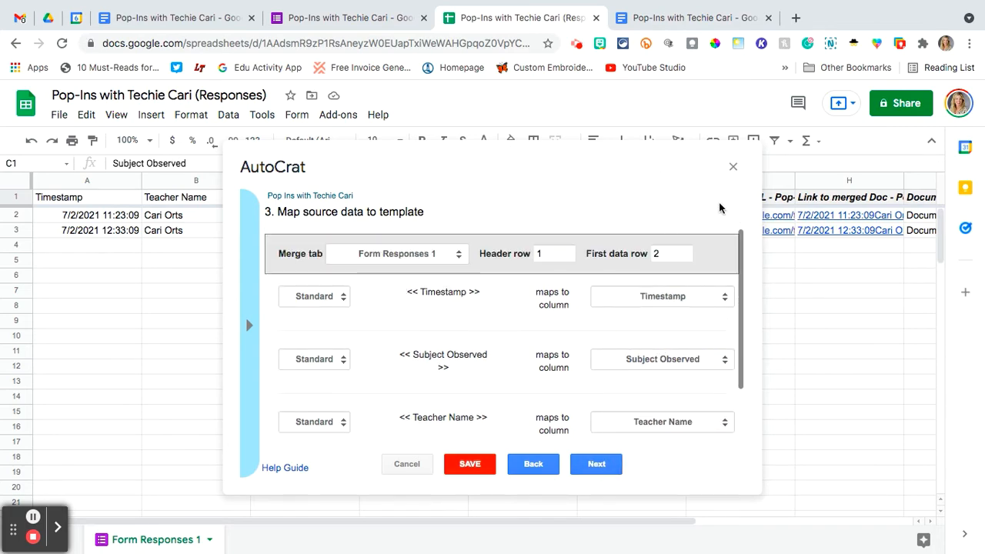
pyautogui.click(597, 464)
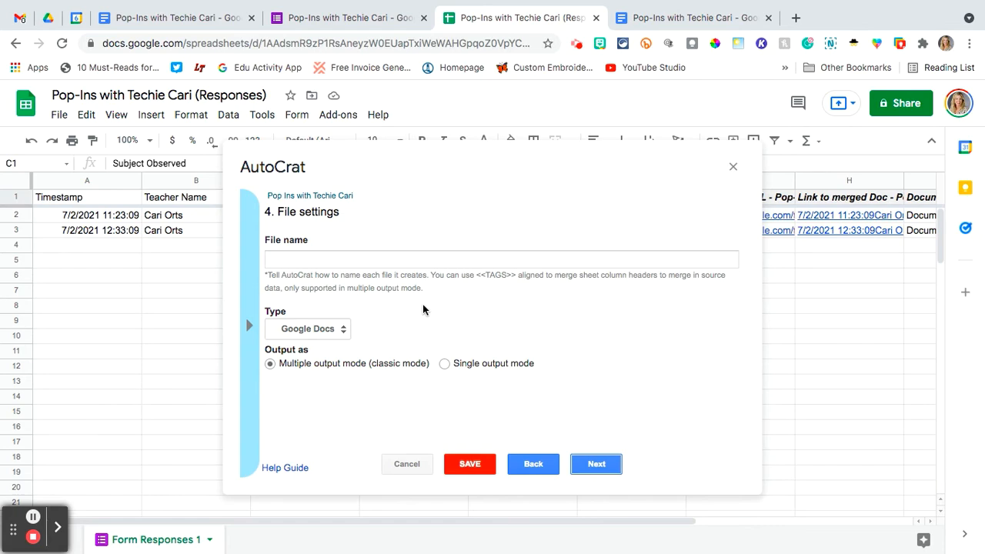
# Step: Set the output file name to <<Teacher Name >> <<Timestamp>>, copying the tags from Autocrat's tag list
pyautogui.click(248, 331)
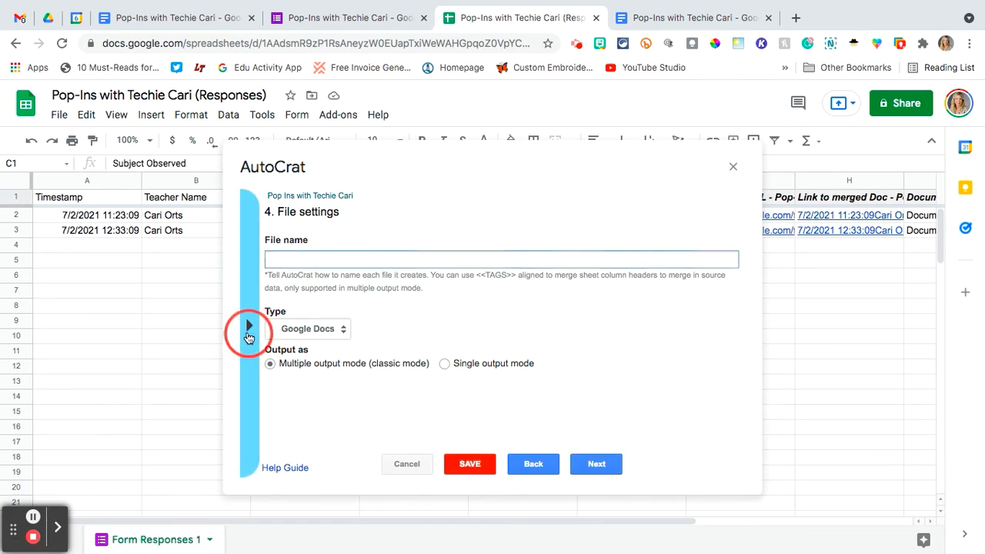
pyautogui.click(359, 330)
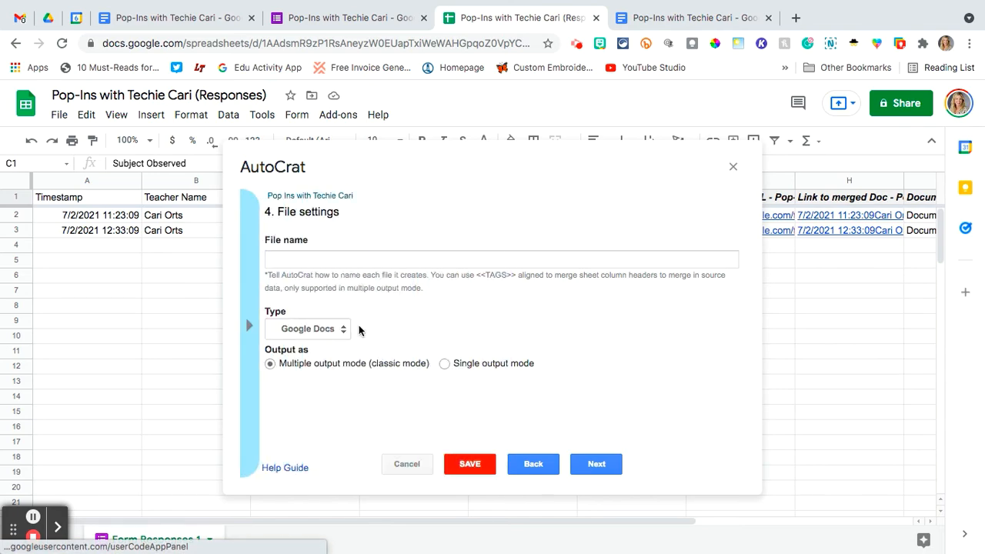
pyautogui.click(313, 261)
pyautogui.write('<<Teacher Name >>')
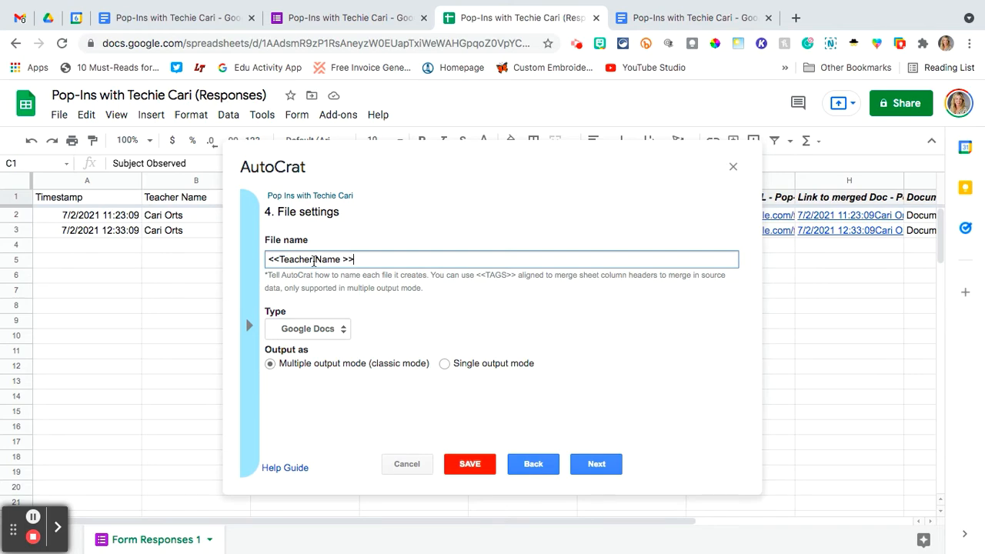
pyautogui.click(249, 326)
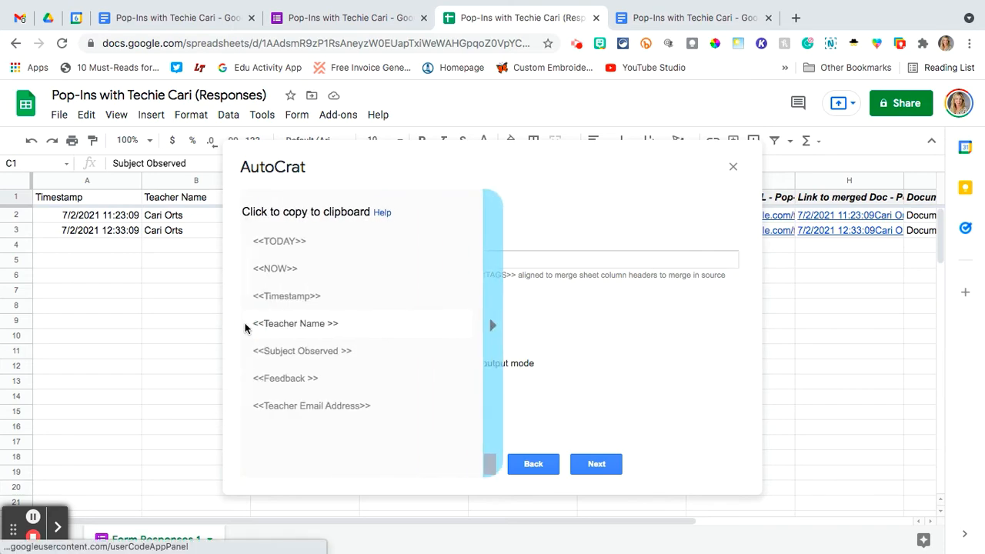
pyautogui.click(318, 296)
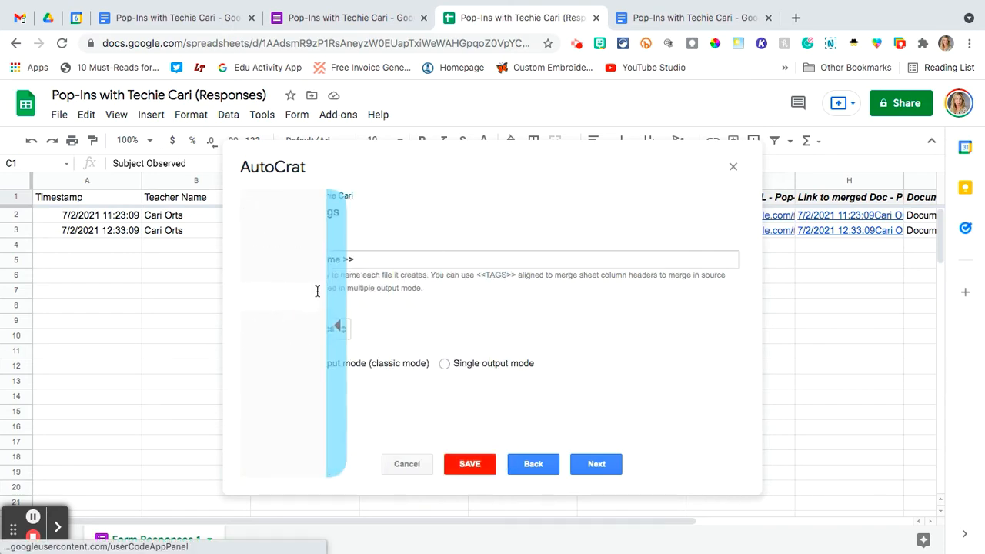
pyautogui.click(377, 259)
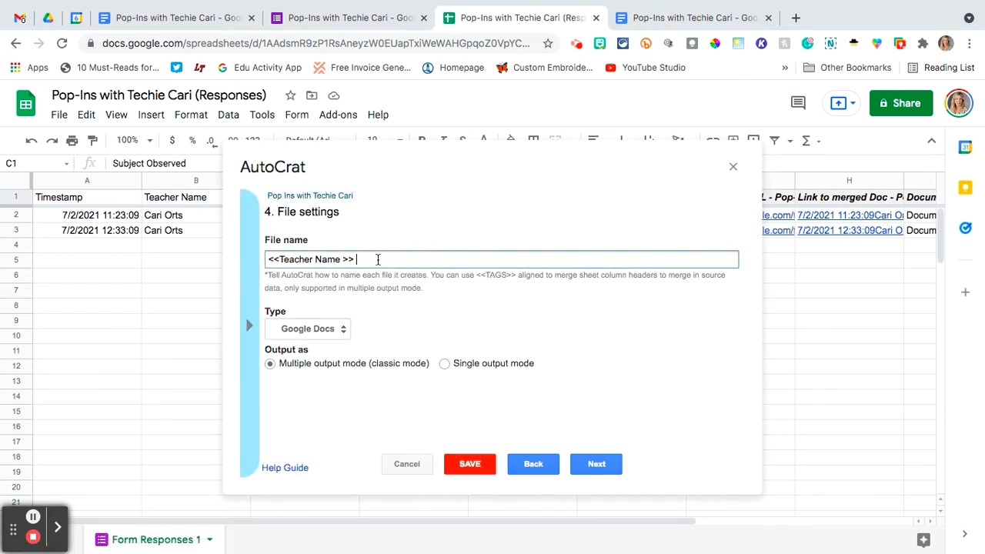
pyautogui.write('<<Timestamp>>')
# Step: Set the output file type to PDF and continue to the destination folder choice
pyautogui.click(338, 329)
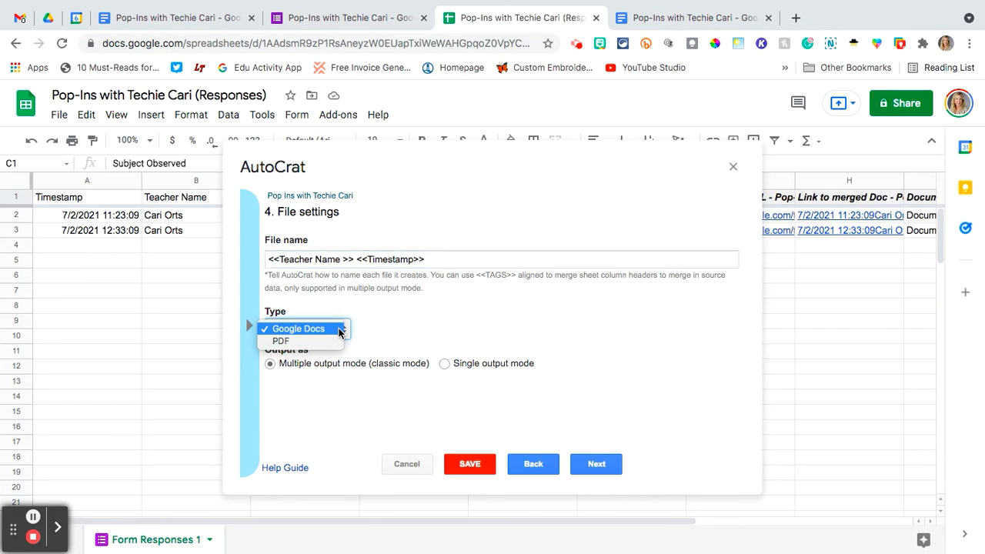
pyautogui.click(317, 341)
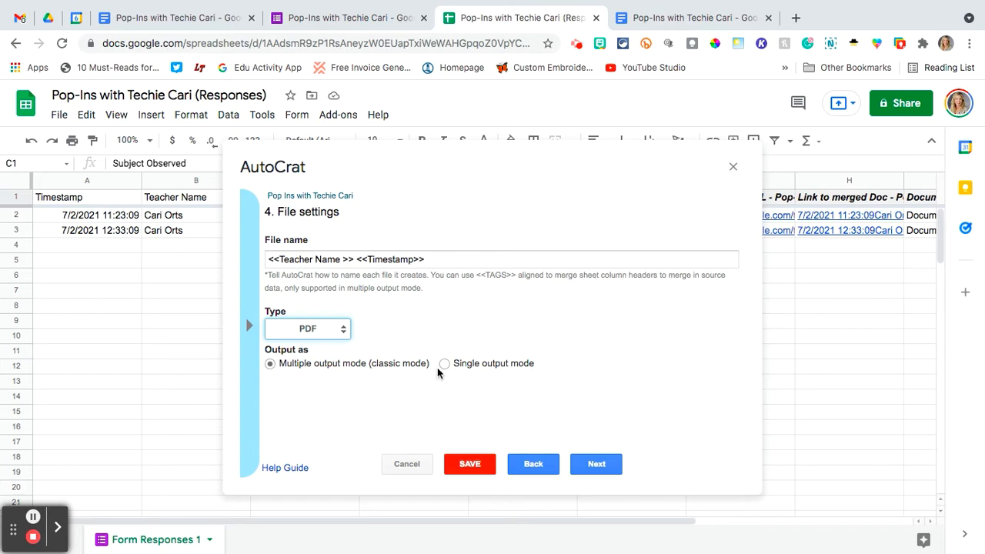
pyautogui.click(608, 465)
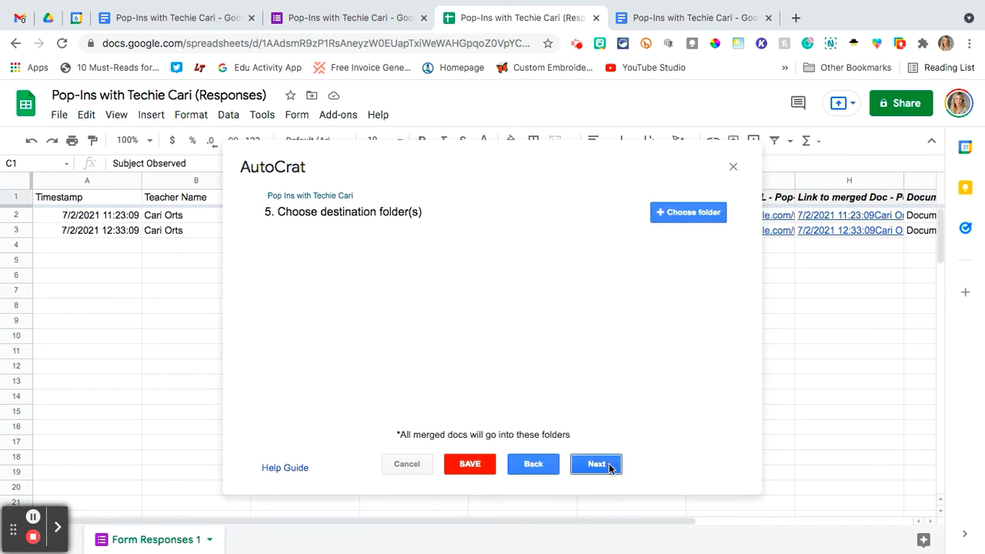
# Step: Choose 2021-2022 Walkthroughs as the destination folder and advance to the sharing settings without a dynamic folder reference or merge condition
pyautogui.click(673, 216)
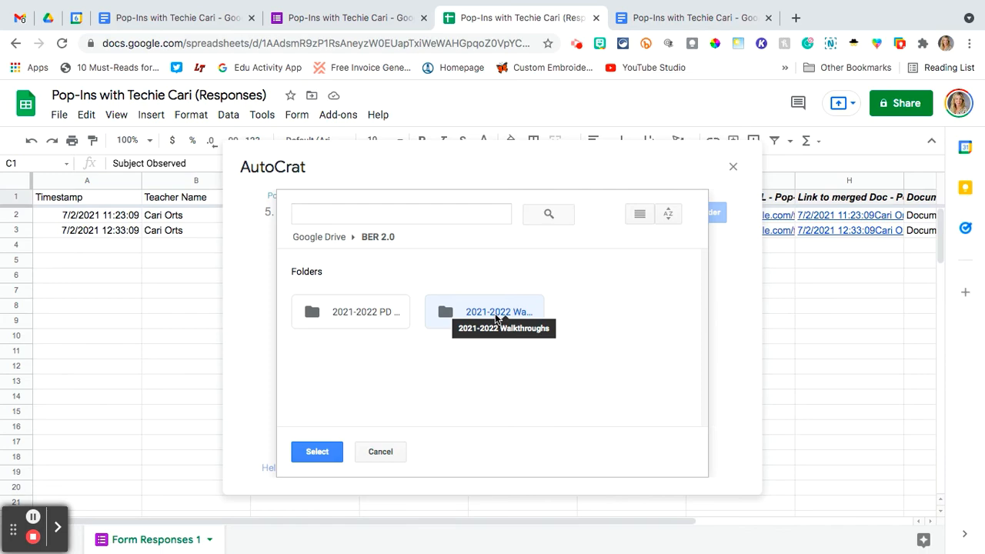
pyautogui.click(322, 457)
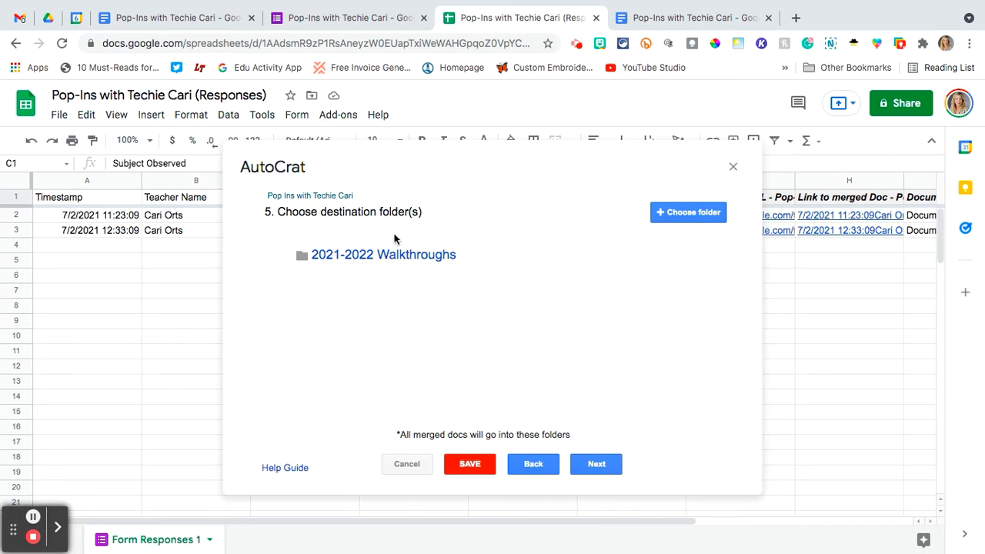
pyautogui.click(591, 468)
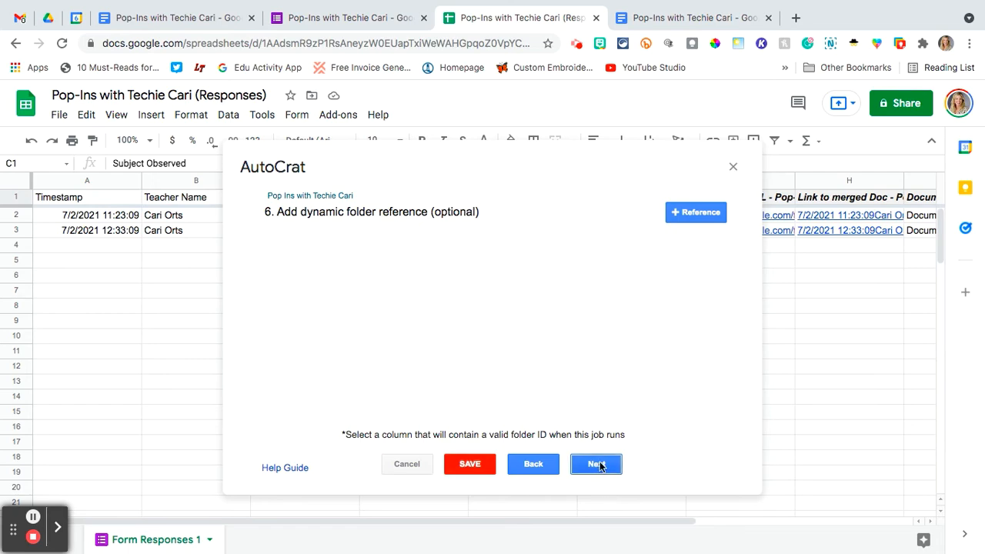
pyautogui.click(597, 464)
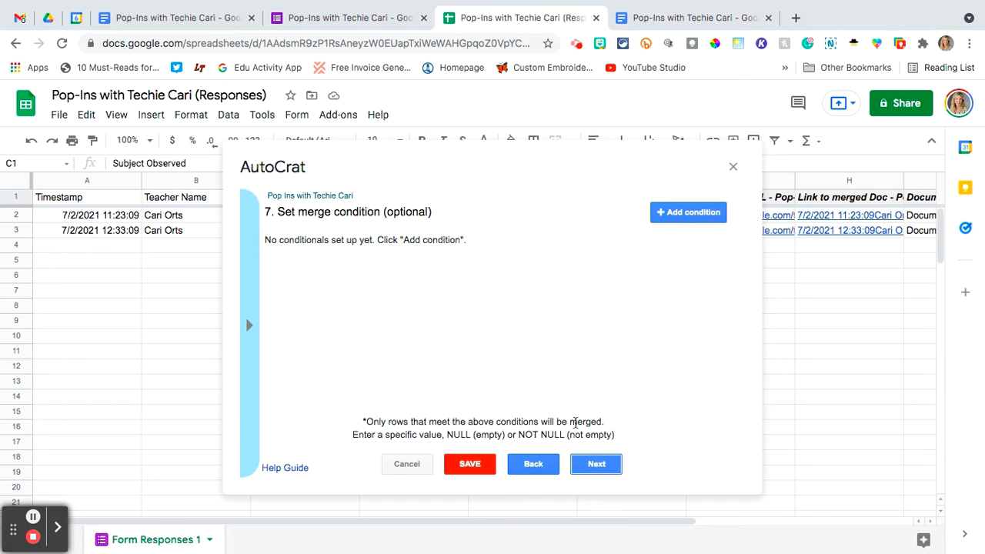
pyautogui.click(596, 464)
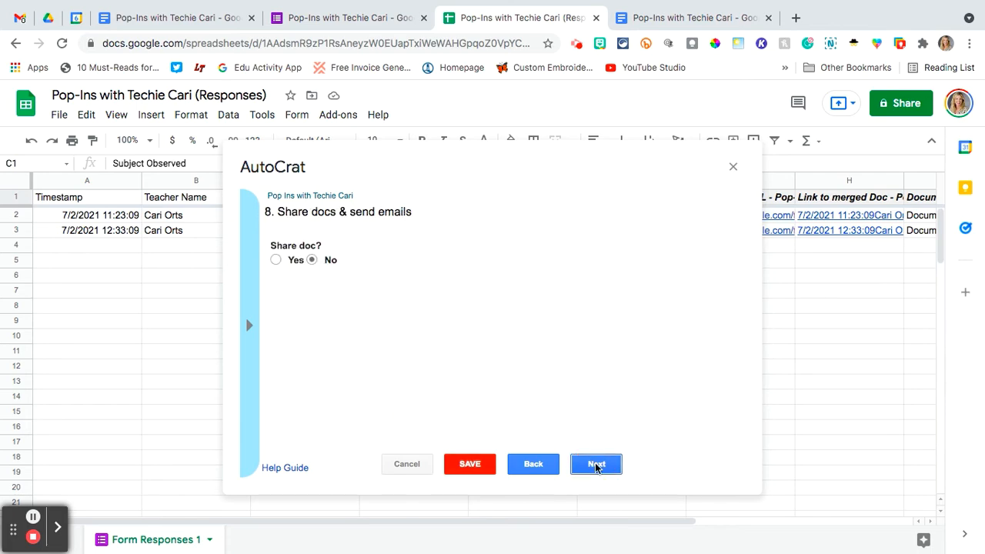
# Step: Turn on document sharing for the merge job, leaving the shared format as PDF
pyautogui.click(286, 260)
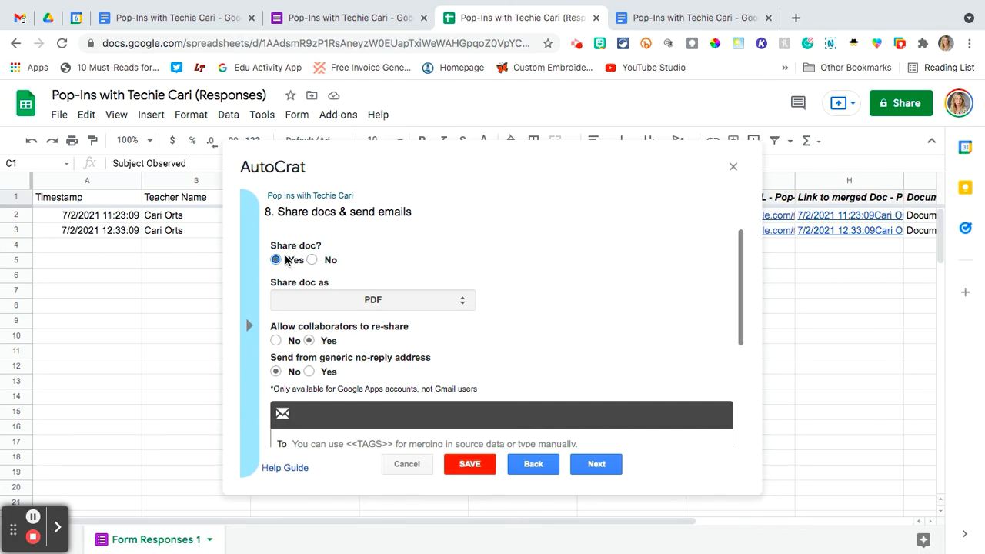
pyautogui.click(311, 260)
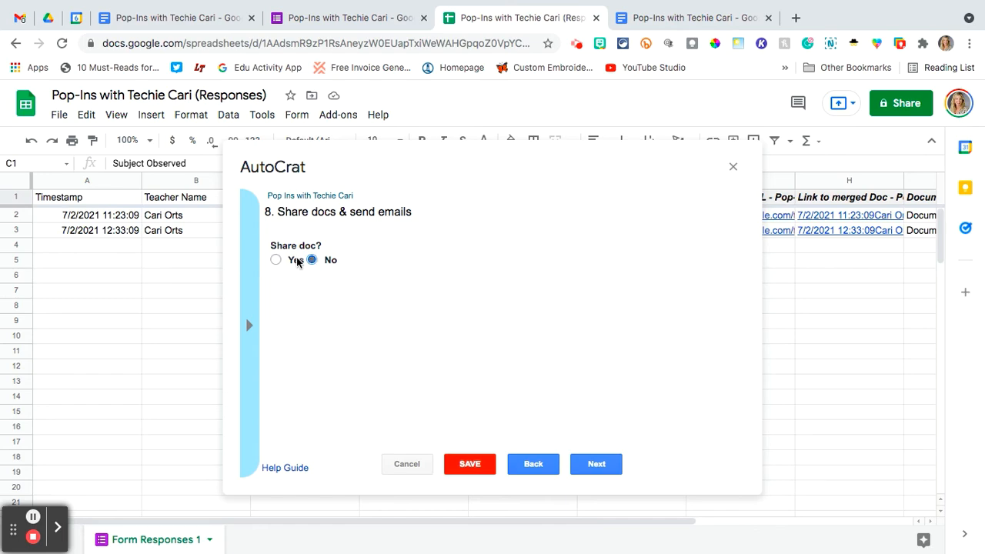
pyautogui.click(286, 263)
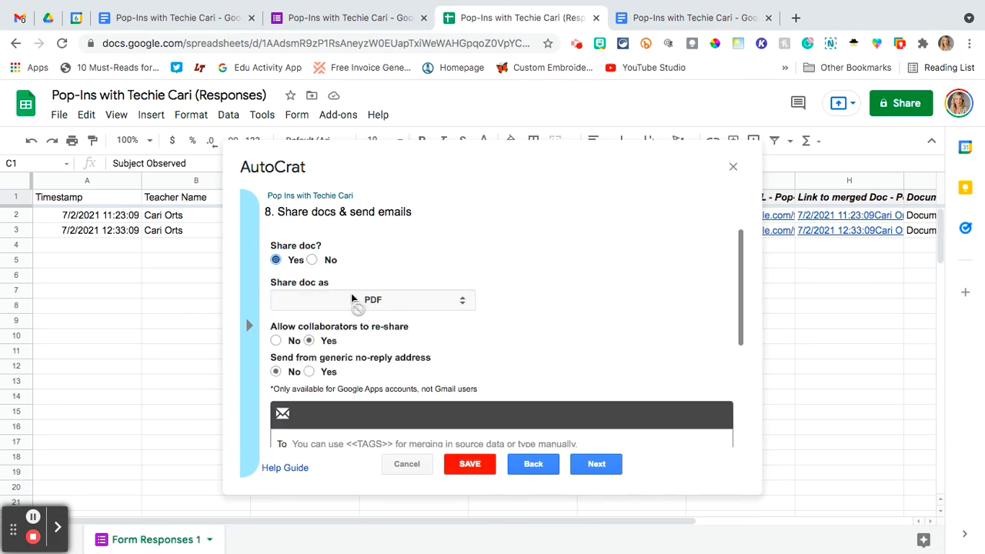
pyautogui.click(177, 17)
pyautogui.click(554, 20)
# Step: Address the job's email to the <<Teacher Email Address>> tag, copied from Autocrat's tag list
pyautogui.scroll(-1, 289, 373)
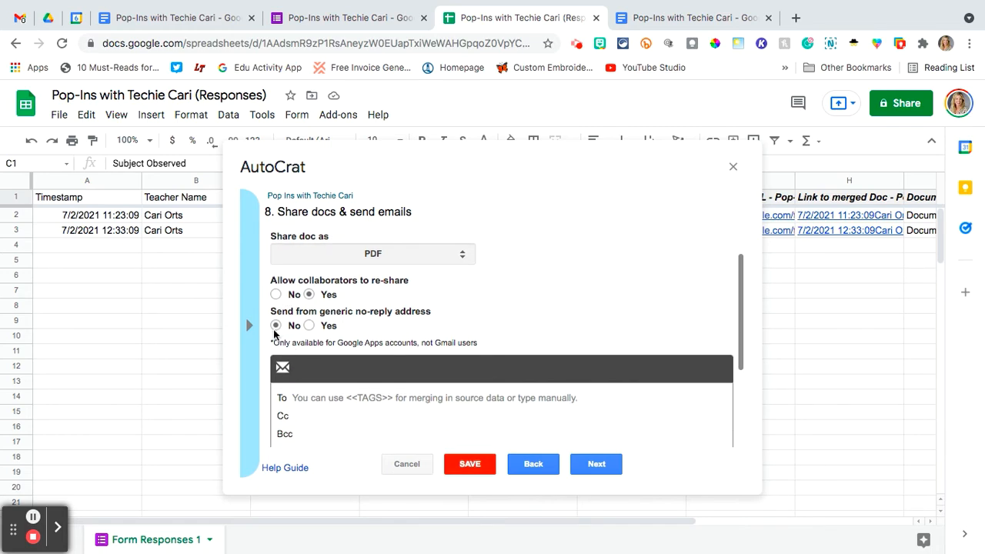
pyautogui.scroll(-2, 274, 331)
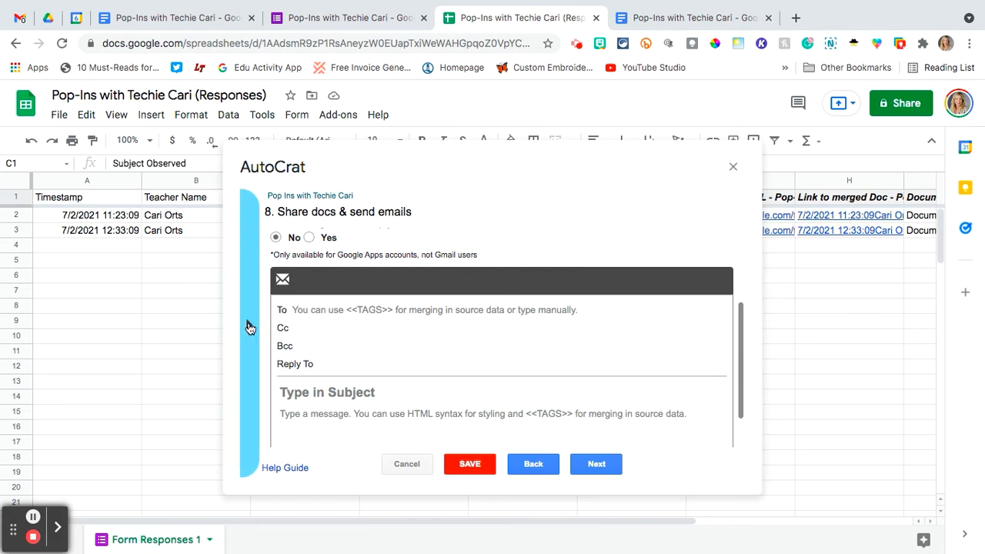
pyautogui.click(248, 326)
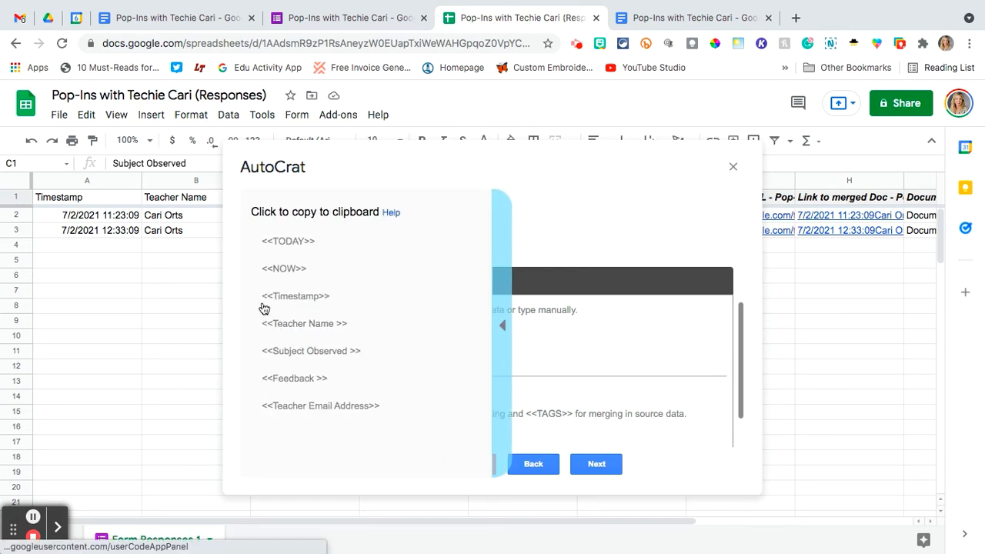
pyautogui.click(299, 409)
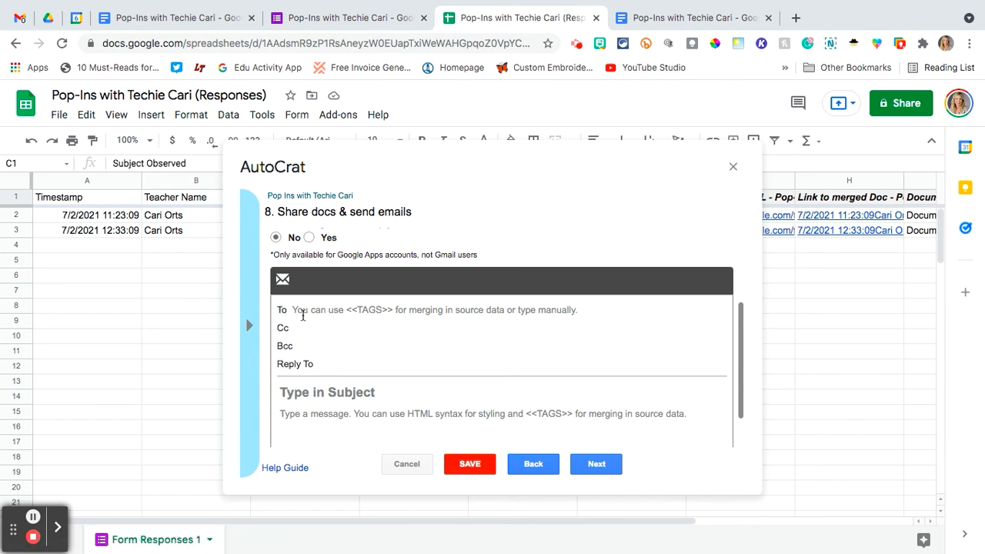
pyautogui.click(303, 312)
pyautogui.write('<<Teacher Email Address>>')
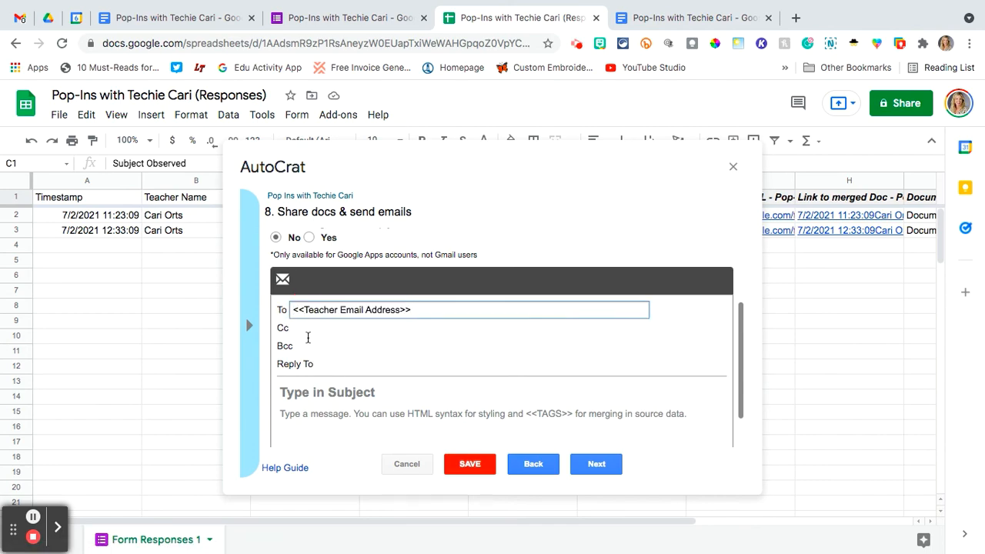
pyautogui.click(306, 329)
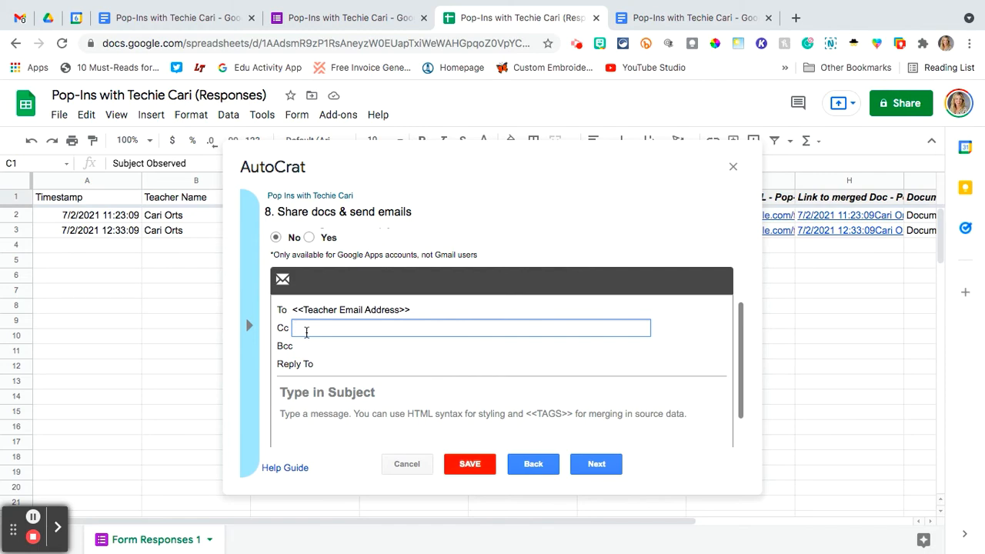
# Step: Set the email subject to "Thank you for letting my POP IN"
pyautogui.scroll(-2, 306, 330)
pyautogui.click(306, 336)
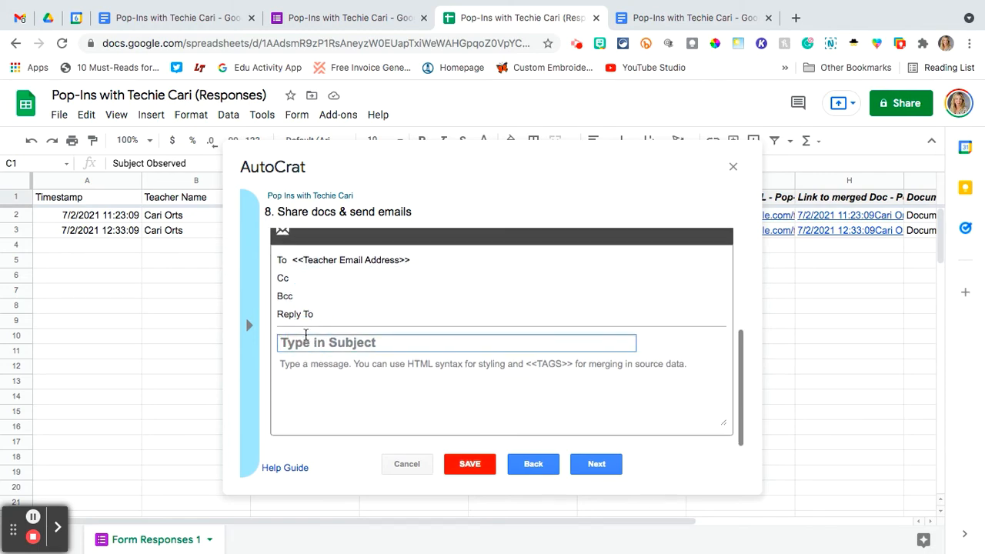
pyautogui.write('Thanks')
pyautogui.press('BackSpace')
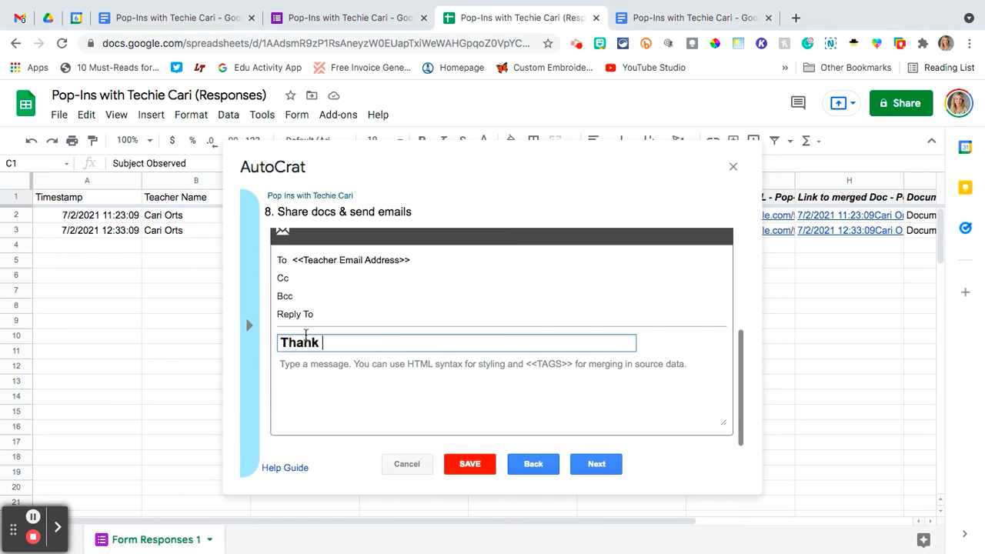
pyautogui.write('you for lkett')
pyautogui.press('BackSpace')
pyautogui.press('BackSpace')
pyautogui.press('BackSpace')
pyautogui.press('BackSpace')
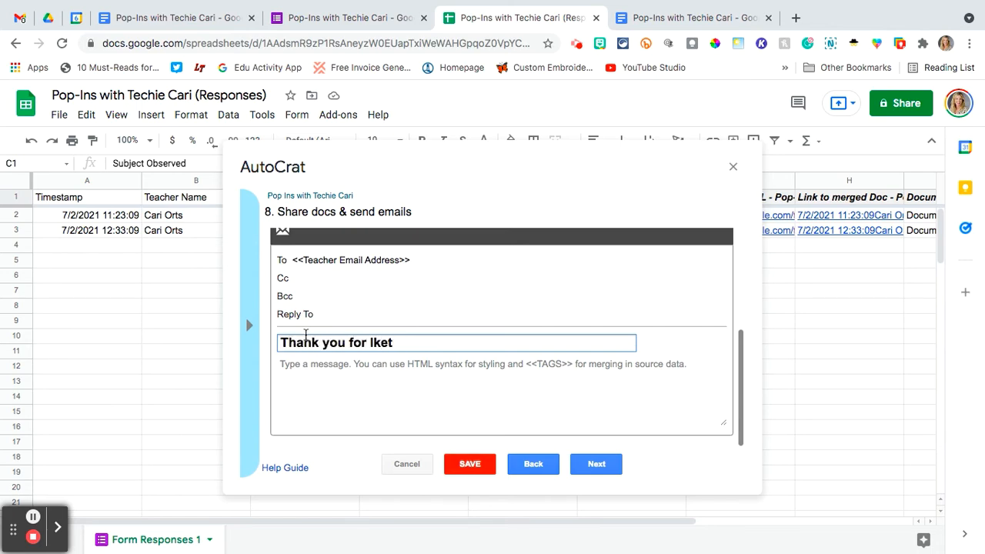
pyautogui.write('etting my POP ')
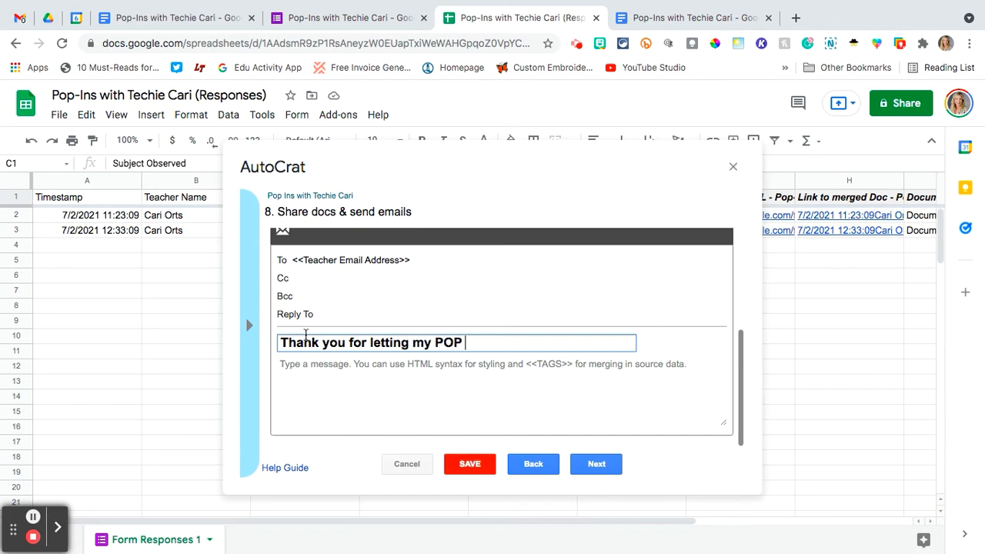
pyautogui.write('IN')
# Step: Start the email message with the greeting "Hi <<Teacher Name >>!", copying the tag from Autocrat's tag list
pyautogui.click(307, 373)
pyautogui.write('Hi')
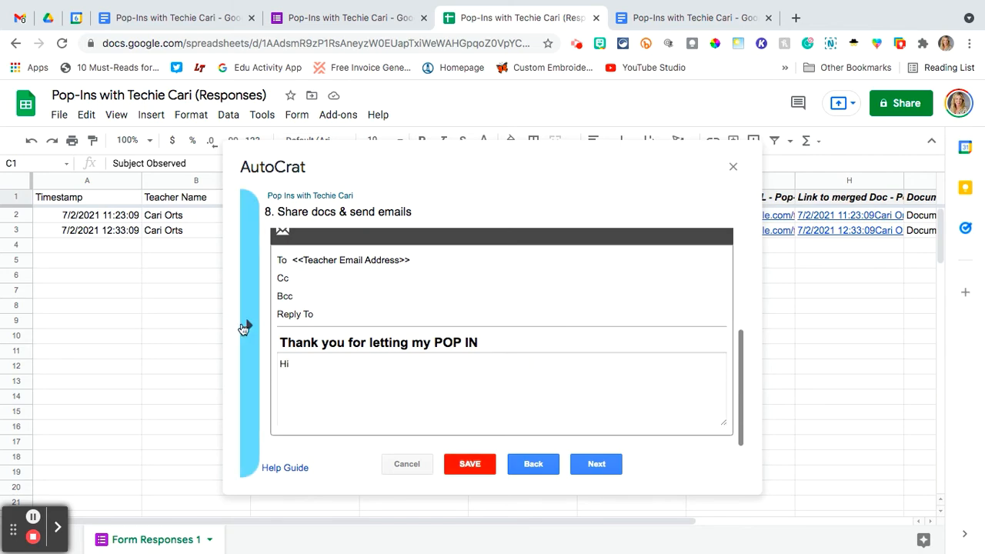
pyautogui.click(249, 326)
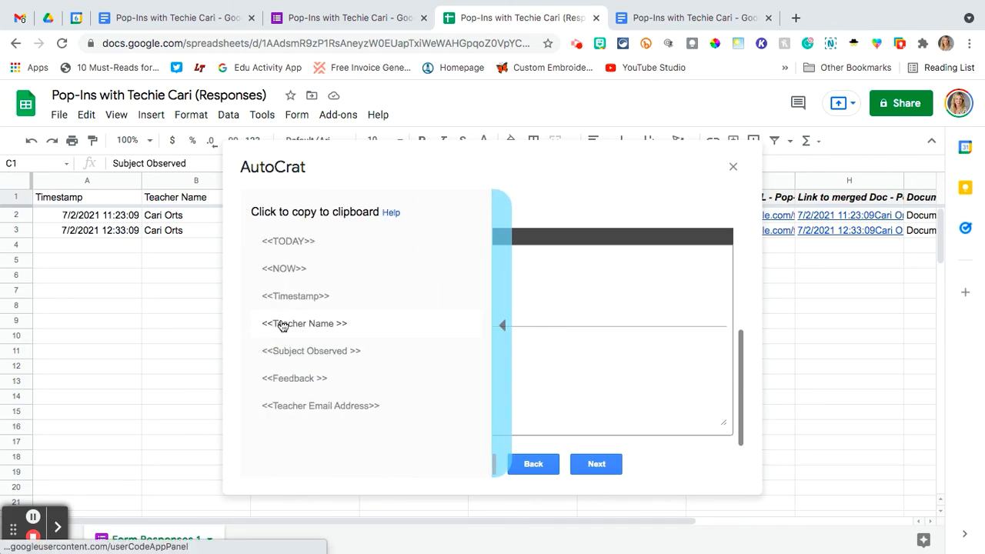
pyautogui.click(280, 324)
pyautogui.click(336, 368)
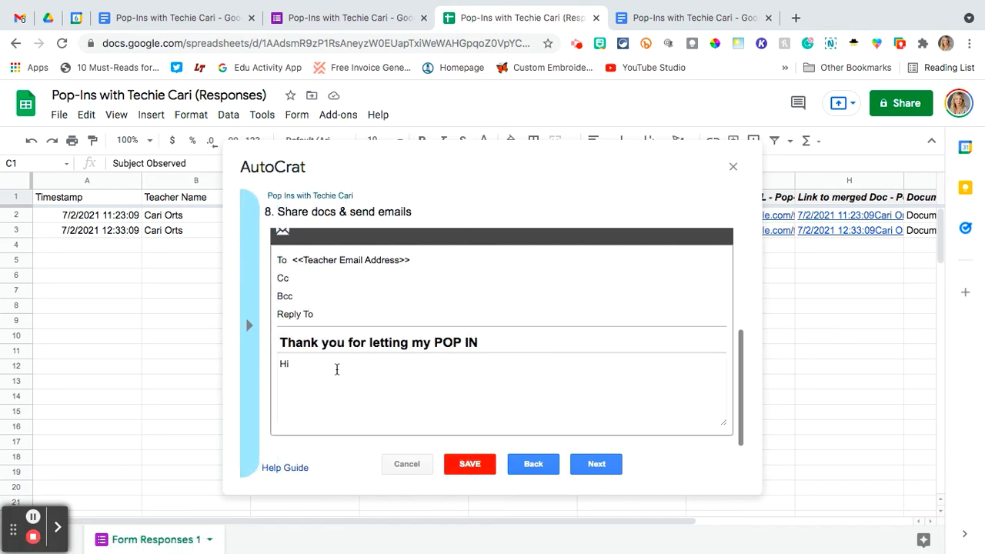
pyautogui.write('<<Teacher Name >>')
pyautogui.write('!')
# Step: Add the message line "Thank you for letting me pop in, I enjoyed my time in your classroom observing", correcting the spelling of "observing"
pyautogui.press('Return')
pyautogui.write('Thank you for')
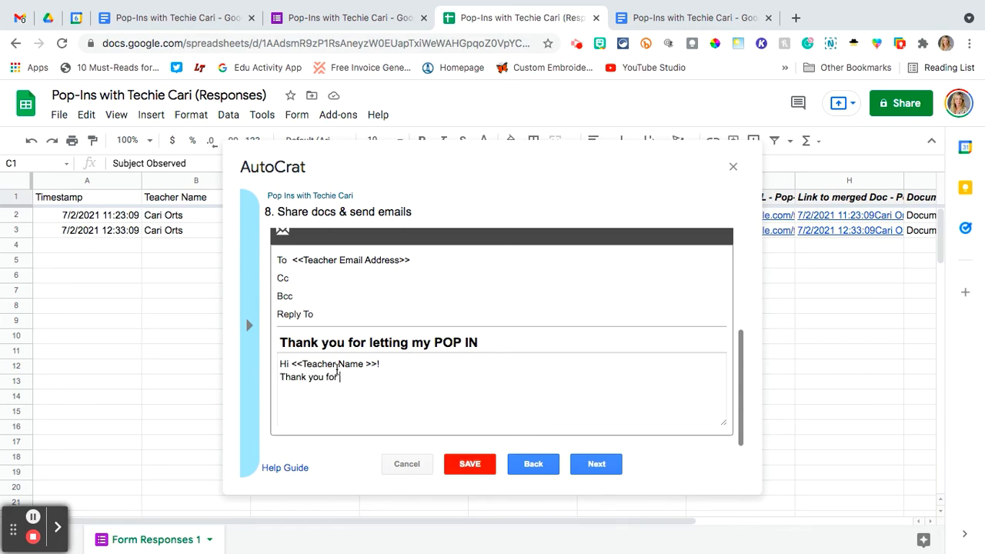
pyautogui.write(' letting me pop in, I enjo')
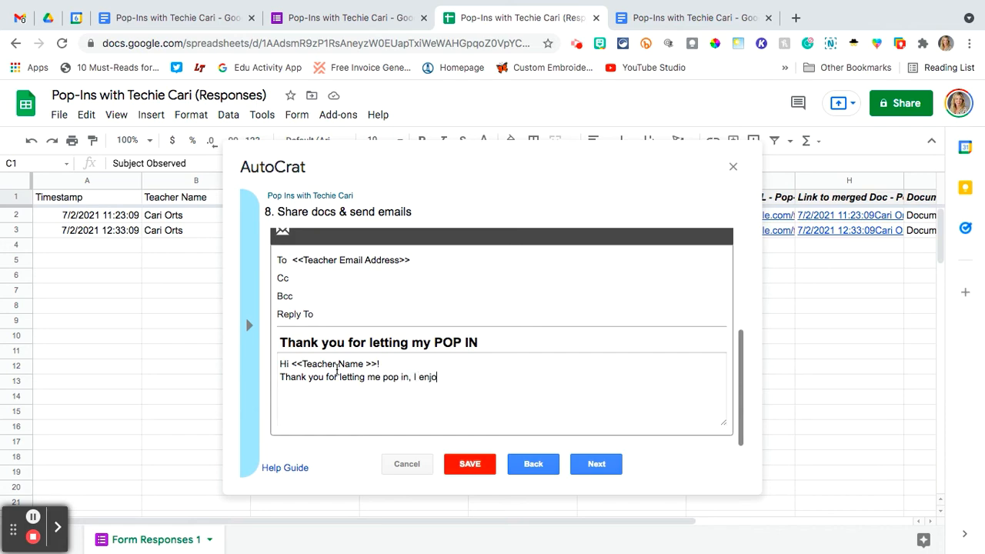
pyautogui.write('yed my time in your class')
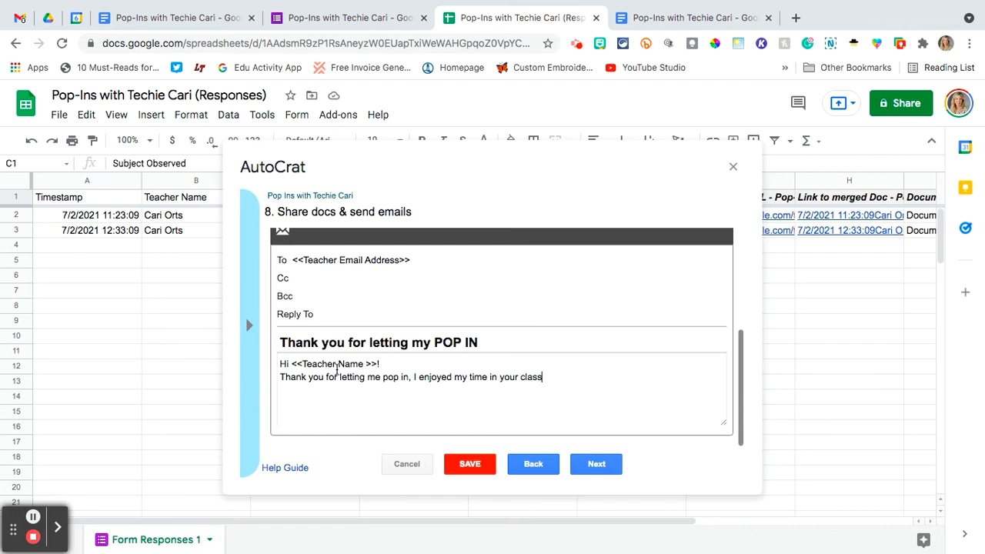
pyautogui.write('room oberving')
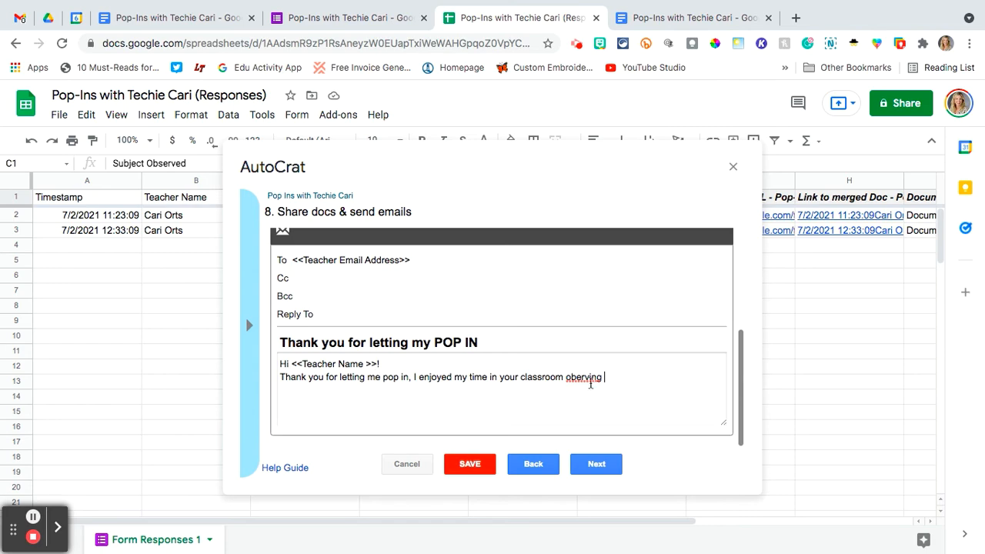
pyautogui.rightClick(589, 379)
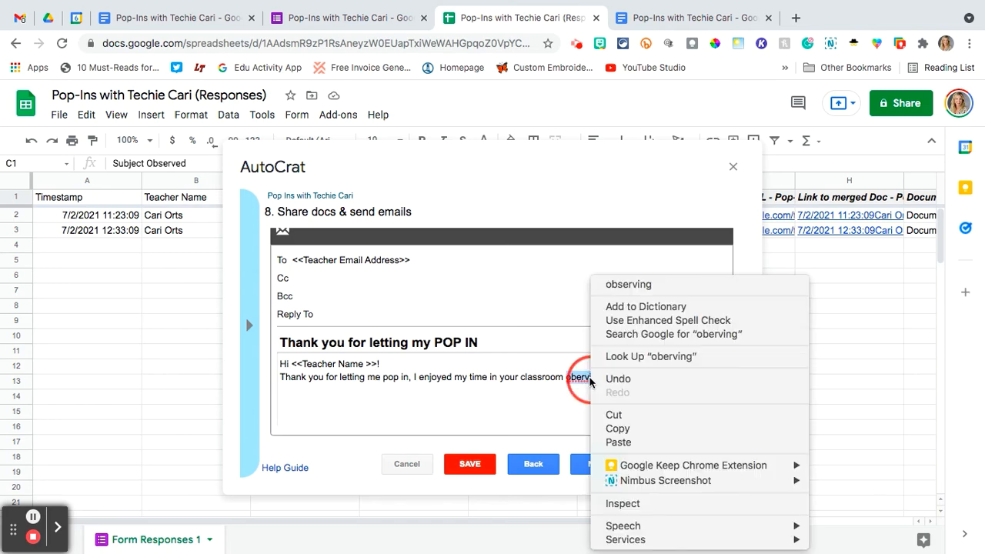
pyautogui.click(616, 286)
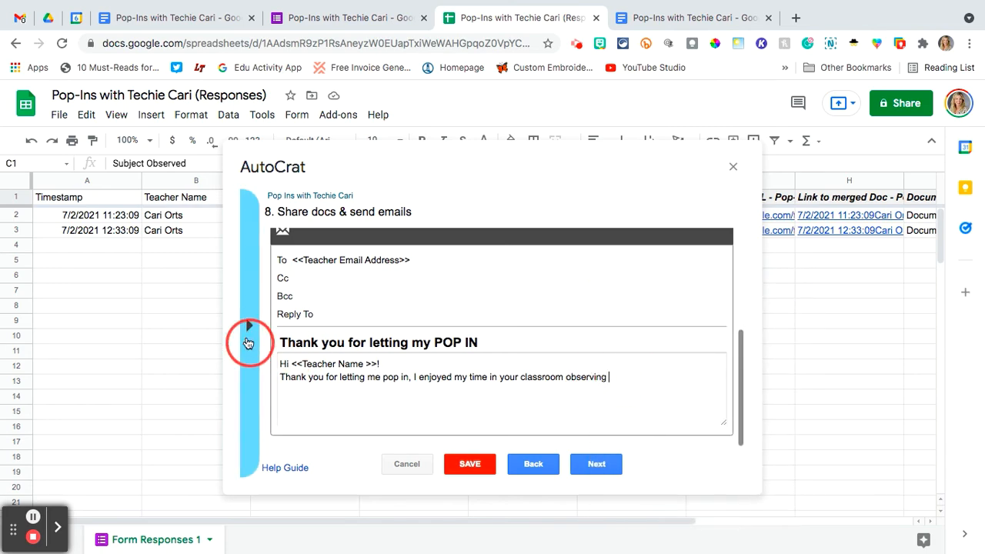
# Step: Complete the message sentence with the copied <<Subject Observed >> tag and a period, and continue to the job triggers
pyautogui.click(249, 325)
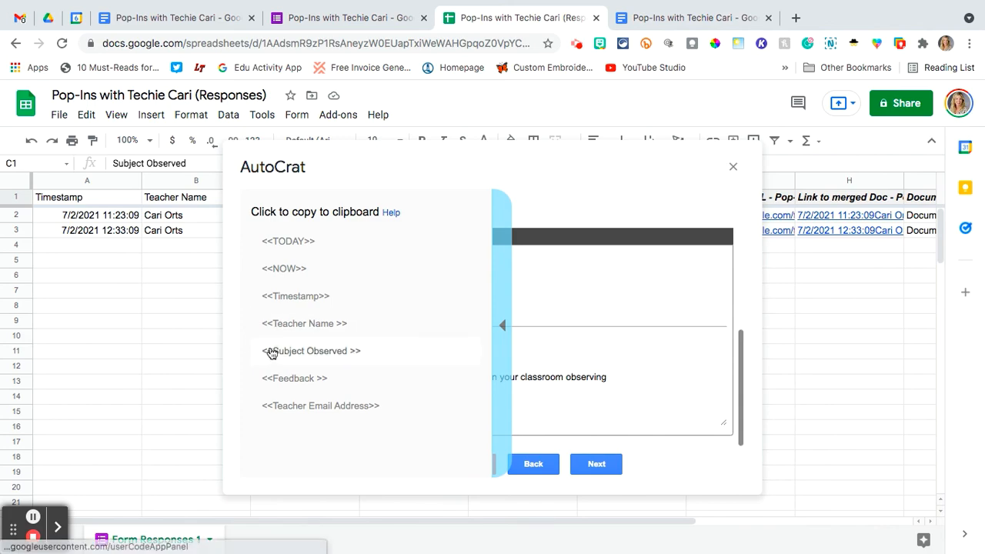
pyautogui.click(270, 351)
pyautogui.click(616, 377)
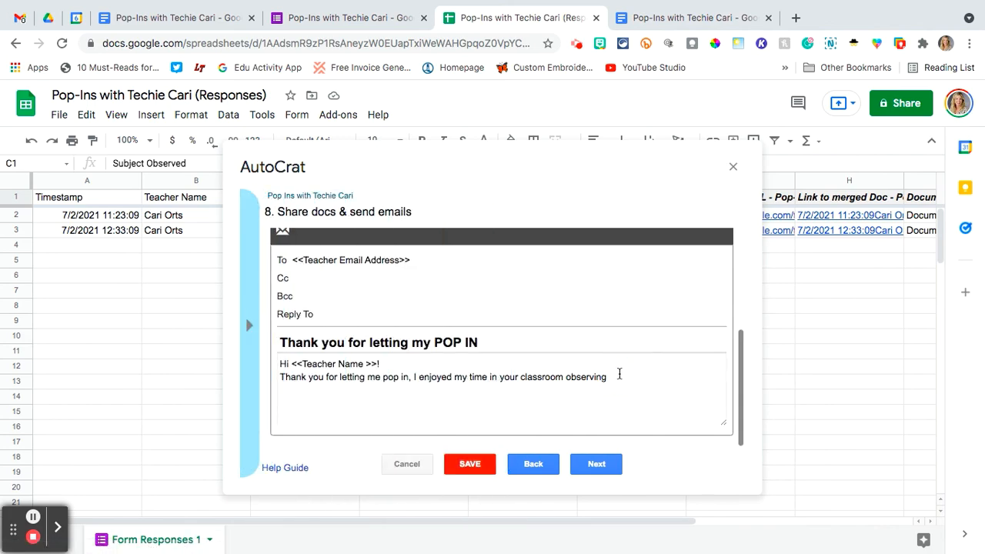
pyautogui.write('<<Subject Observed >>')
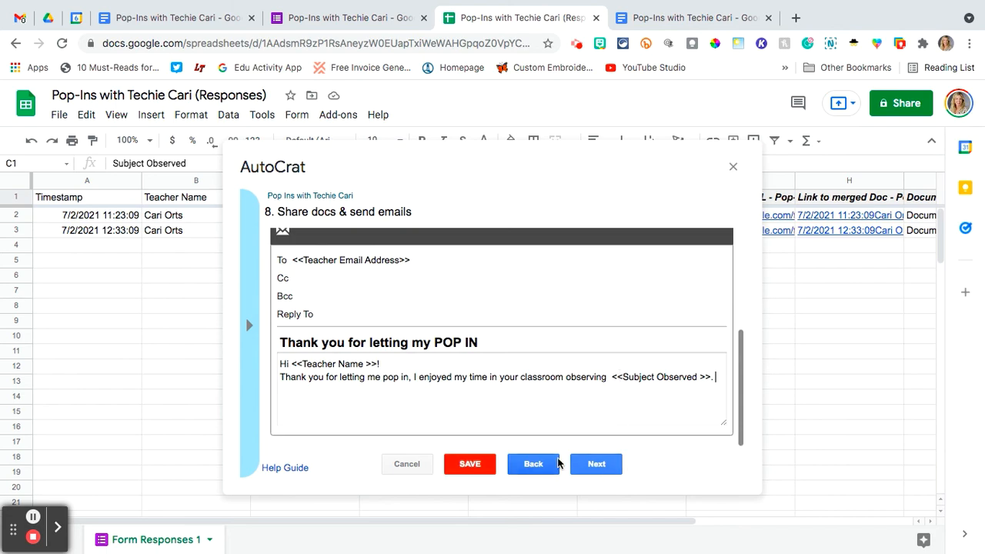
pyautogui.click(598, 466)
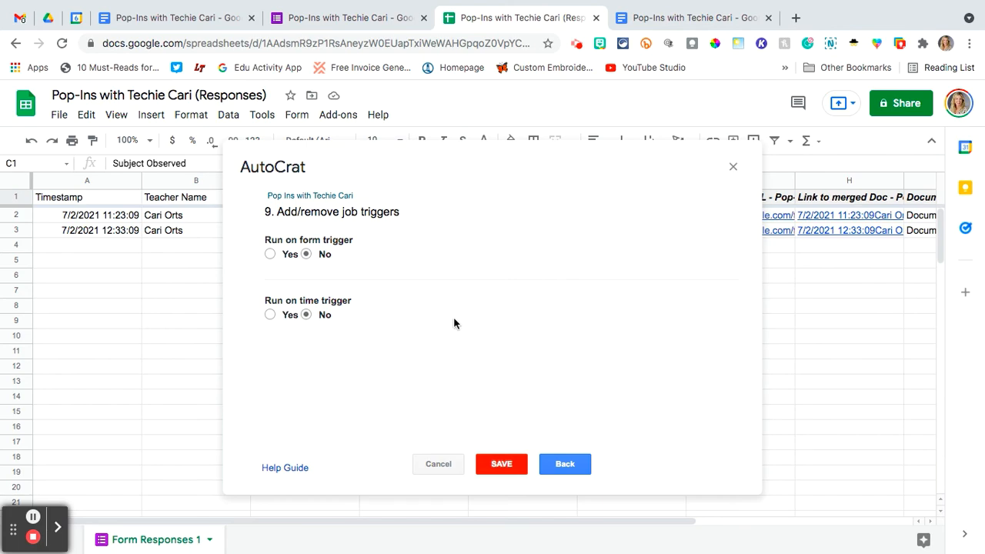
# Step: Set the job to run on the form trigger, save it and close Autocrat
pyautogui.click(270, 254)
pyautogui.click(520, 465)
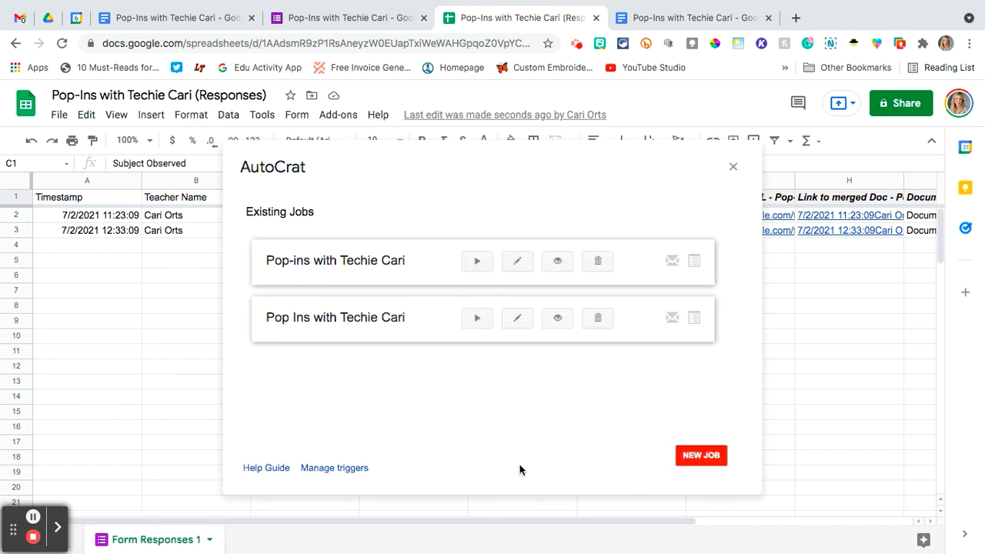
pyautogui.click(736, 168)
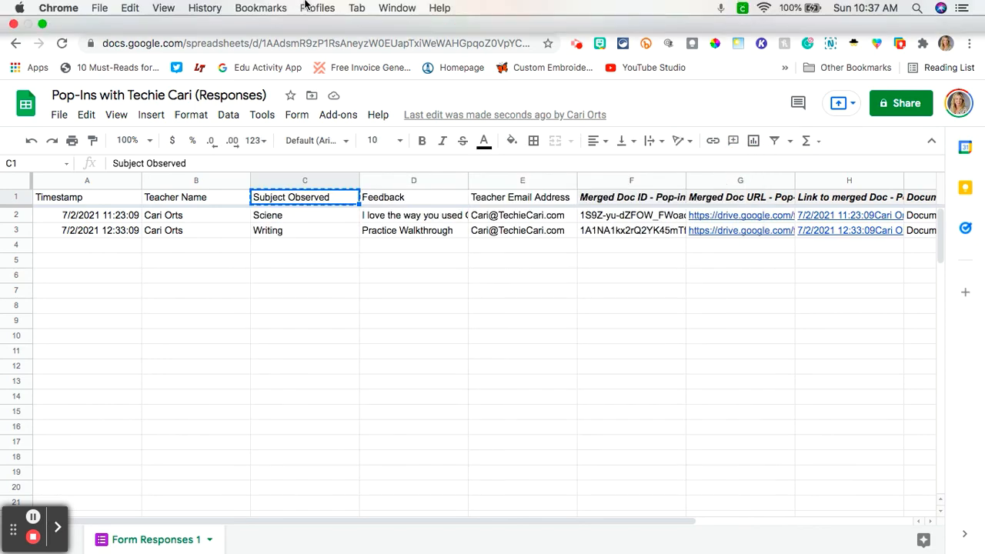
# Step: Look over the walkthrough form and the feedback template with its merge tags in Google Docs
pyautogui.click(361, 48)
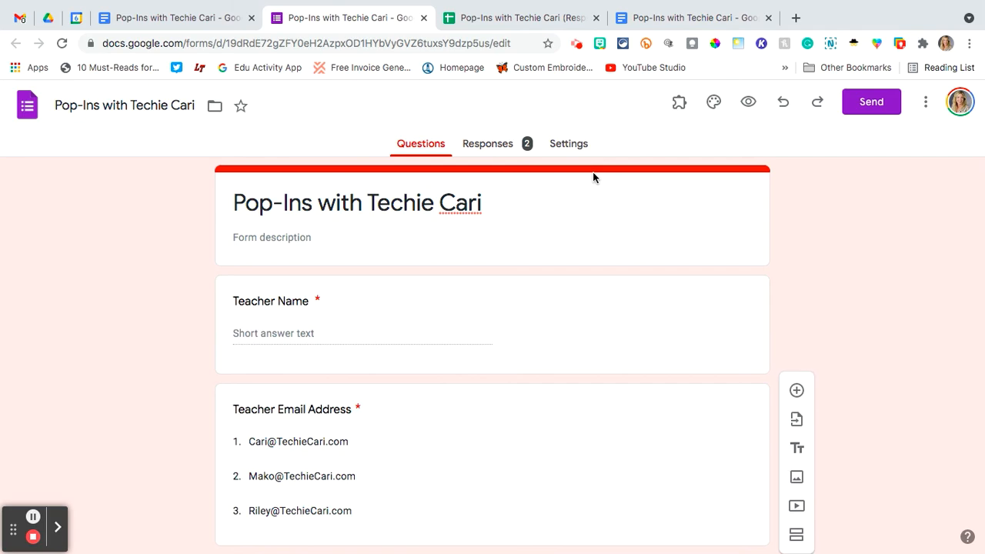
pyautogui.click(208, 22)
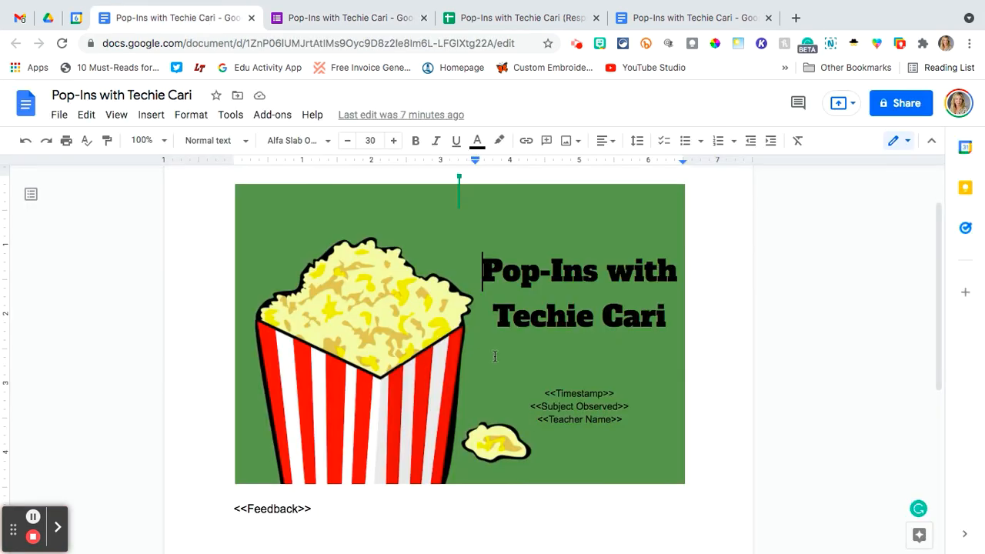
pyautogui.scroll(-1, 494, 356)
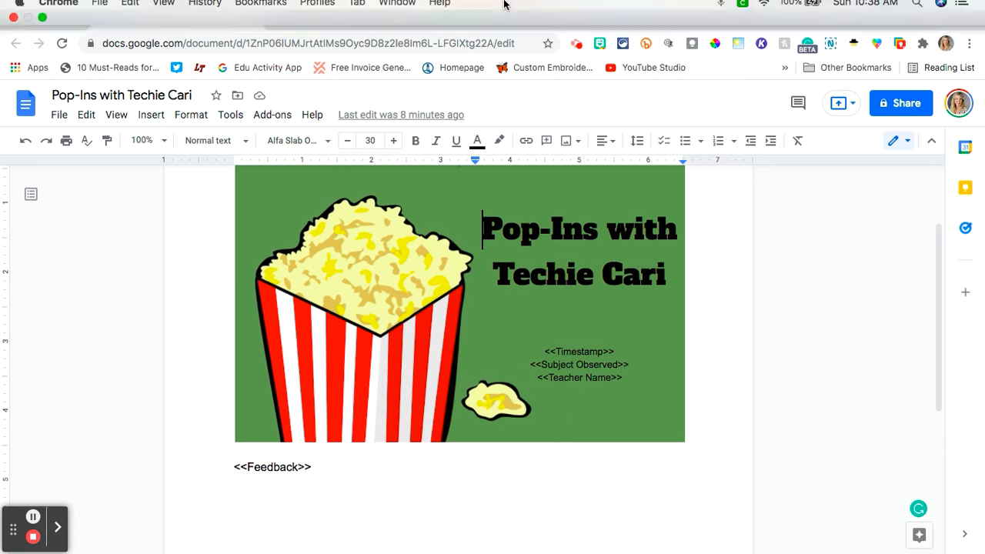
# Step: Open a live preview of the walkthrough form and fill in the teacher's name
pyautogui.click(385, 49)
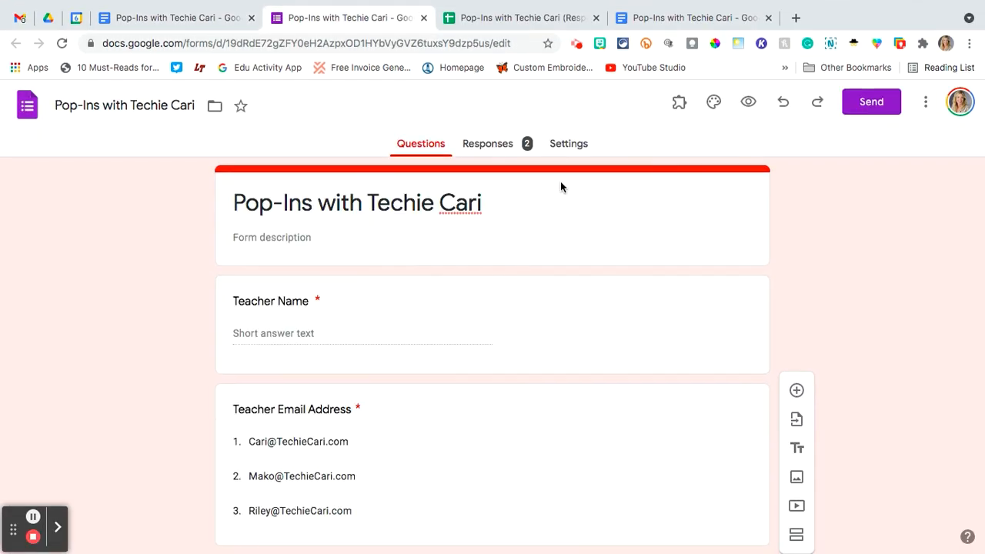
pyautogui.click(745, 109)
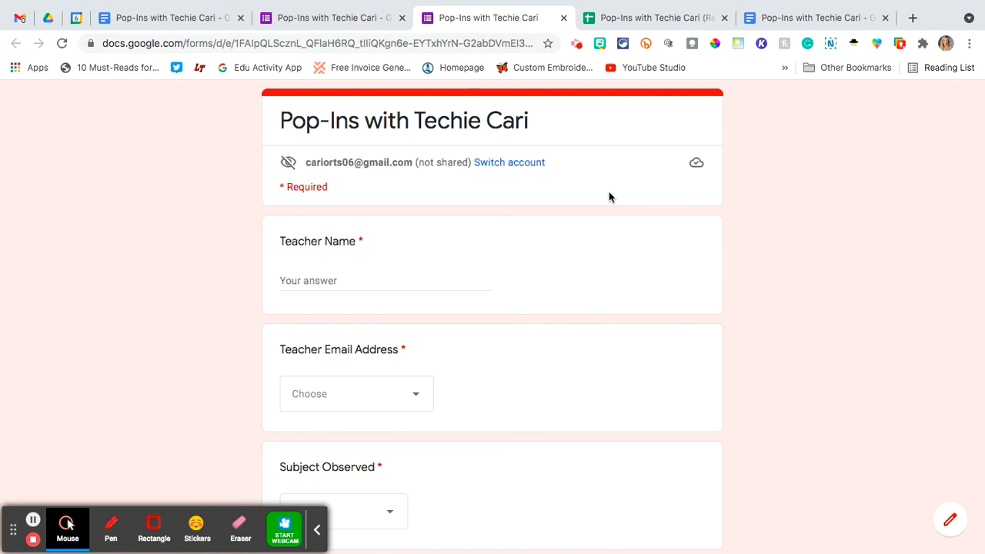
pyautogui.click(357, 282)
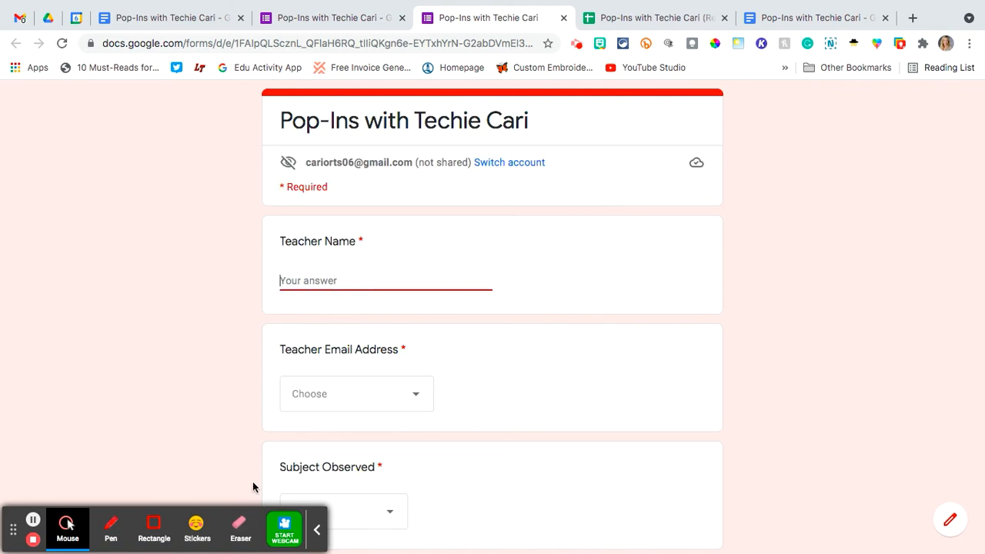
pyautogui.click(317, 529)
pyautogui.click(304, 286)
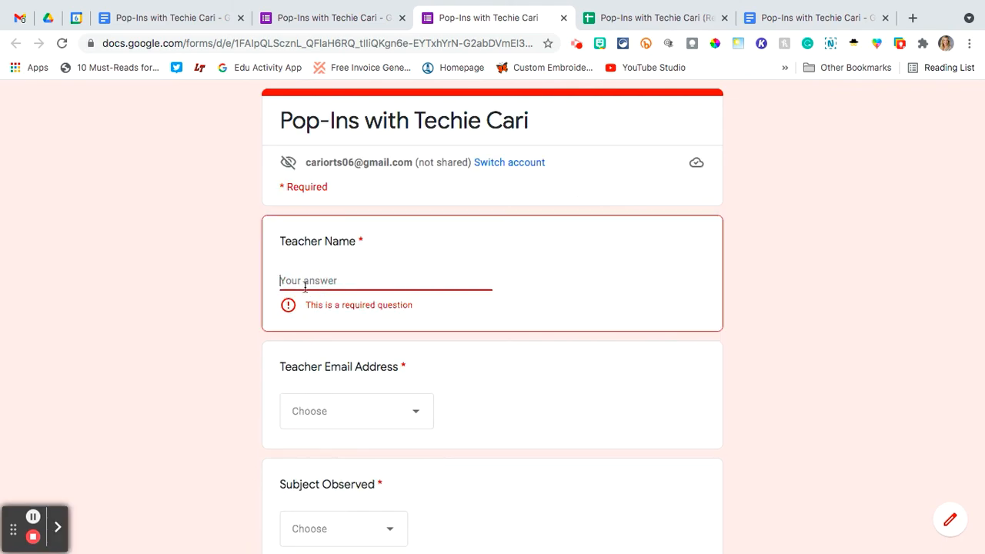
pyautogui.write('CCA')
pyautogui.press('BackSpace')
pyautogui.press('BackSpace')
pyautogui.write('ari')
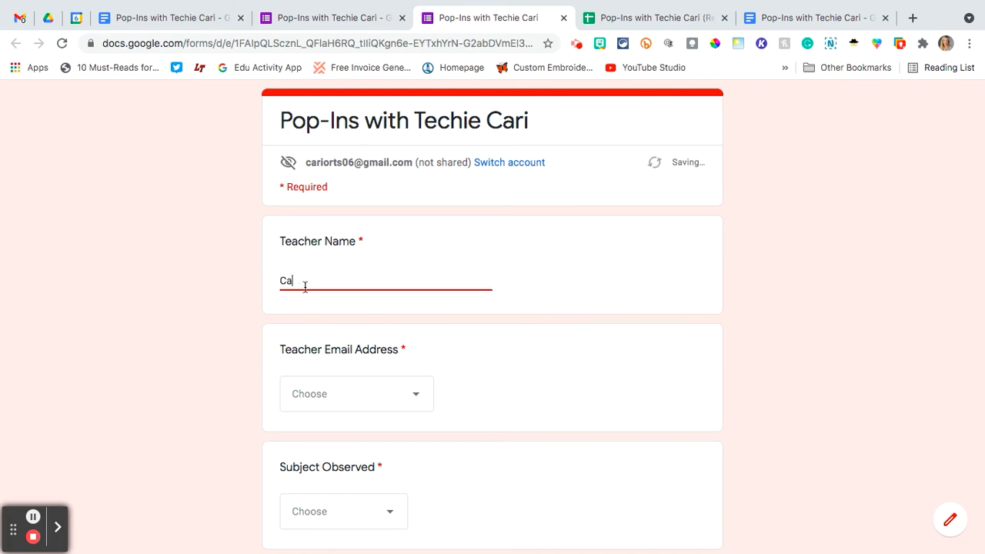
pyautogui.press('Tab')
# Step: Choose the teacher's email address and set Math as the subject observed
pyautogui.click(313, 396)
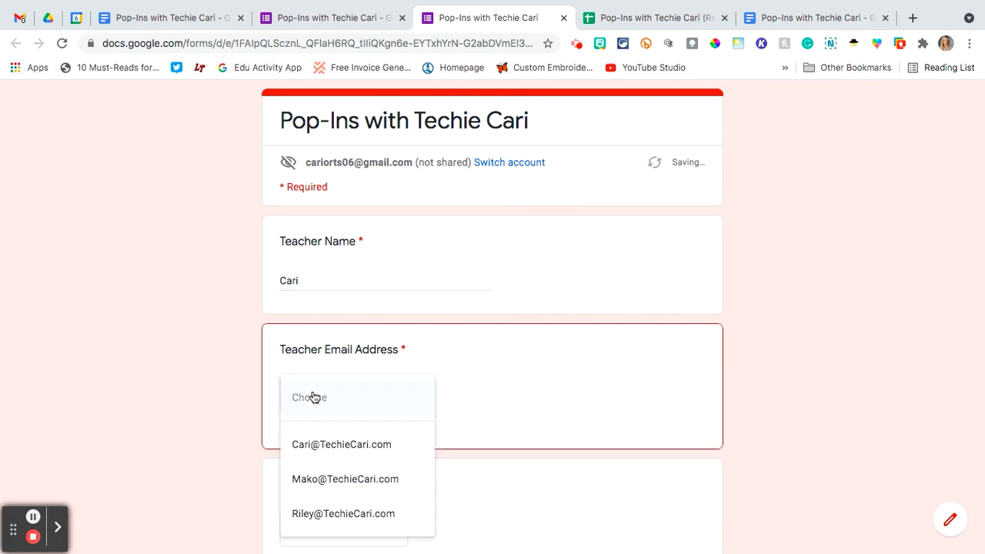
pyautogui.click(308, 442)
pyautogui.scroll(-1, 310, 437)
pyautogui.scroll(-2, 310, 437)
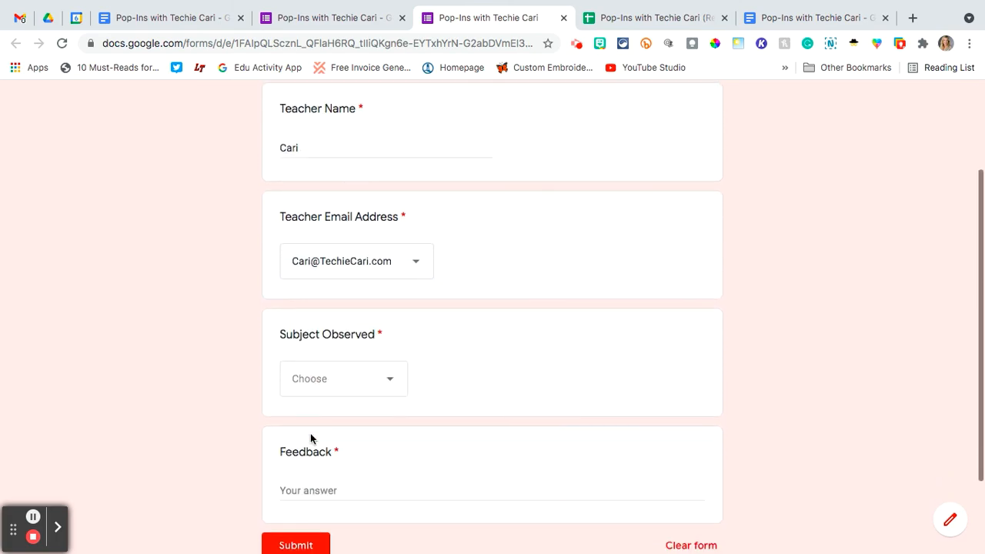
pyautogui.click(310, 378)
pyautogui.click(307, 341)
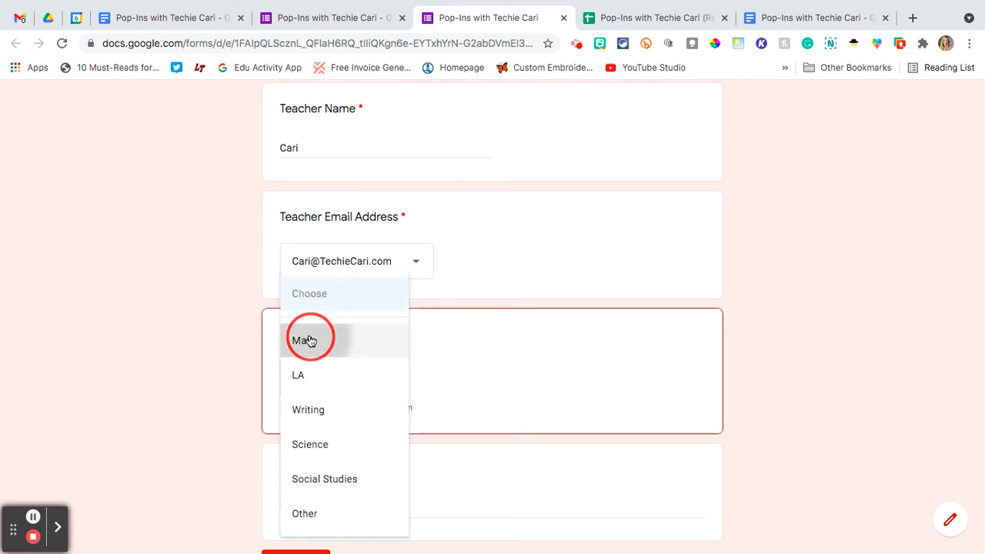
# Step: Enter the feedback "Great job today!" and submit the form
pyautogui.scroll(-2, 345, 471)
pyautogui.click(328, 422)
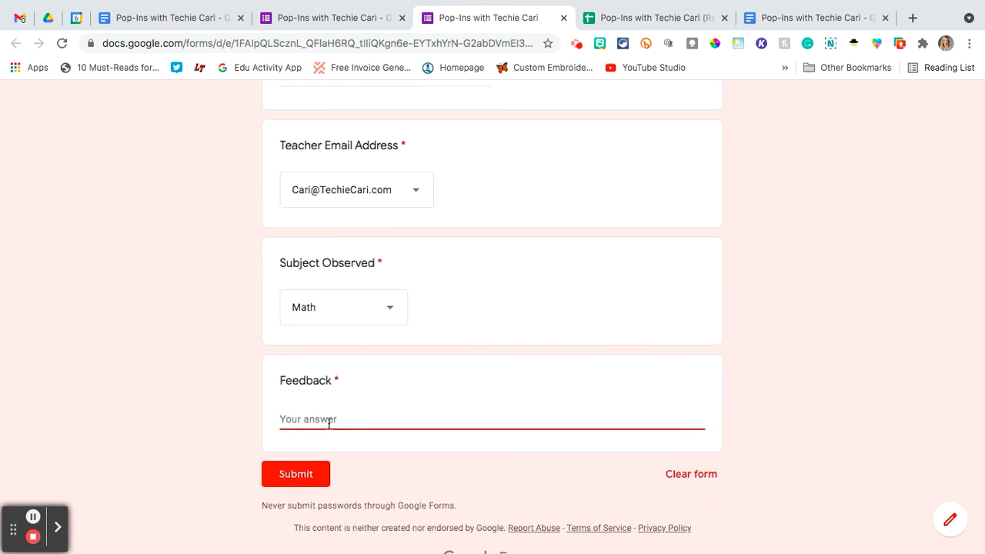
pyautogui.write('Get')
pyautogui.press('BackSpace')
pyautogui.write('erat')
pyautogui.press('BackSpace')
pyautogui.press('BackSpace')
pyautogui.press('BackSpace')
pyautogui.write('reat job today')
pyautogui.click(308, 480)
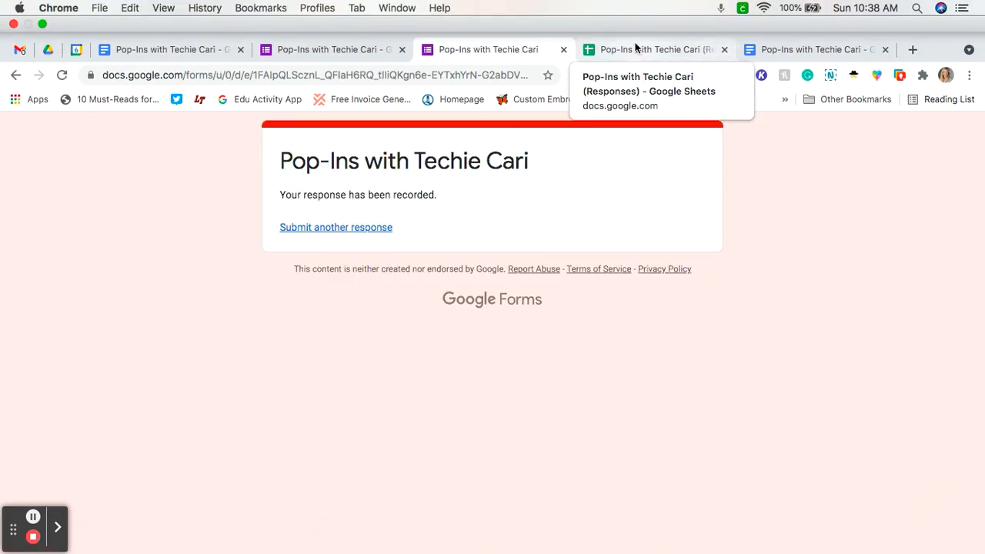
# Step: Switch to the responses spreadsheet and preview the merged PDF linked in the new Math response's row
pyautogui.click(636, 49)
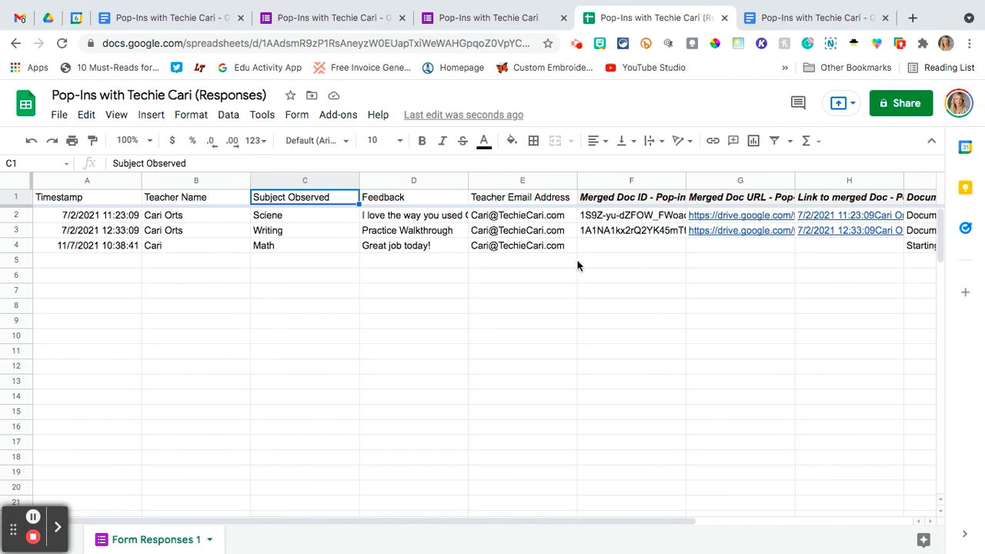
pyautogui.moveTo(638, 523); pyautogui.dragTo(736, 530)
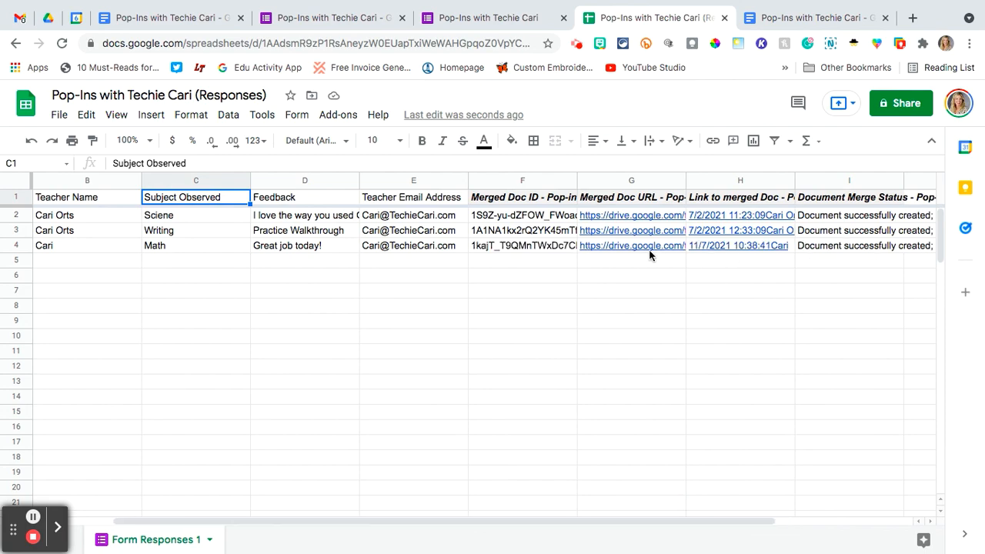
pyautogui.moveTo(638, 248)
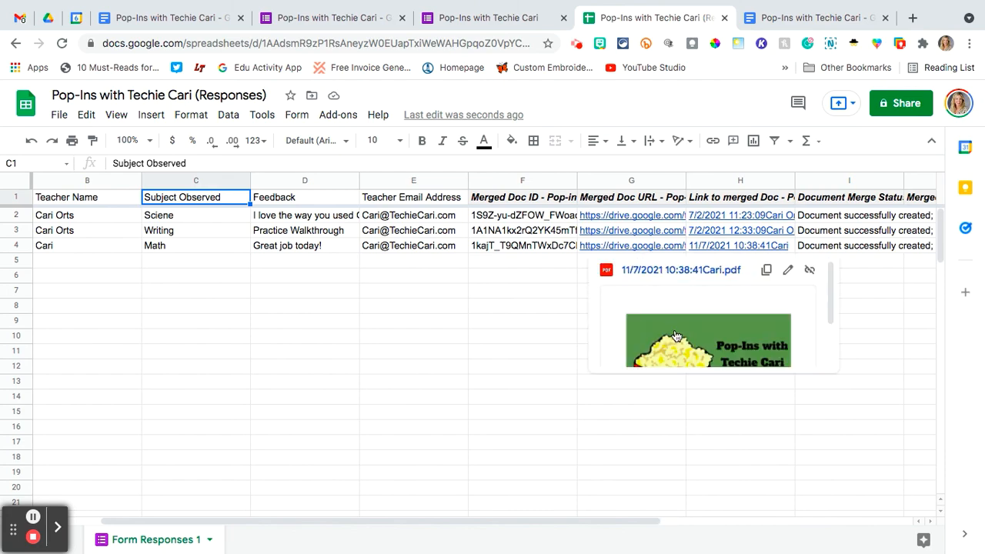
pyautogui.scroll(-2, 676, 335)
pyautogui.scroll(2, 676, 336)
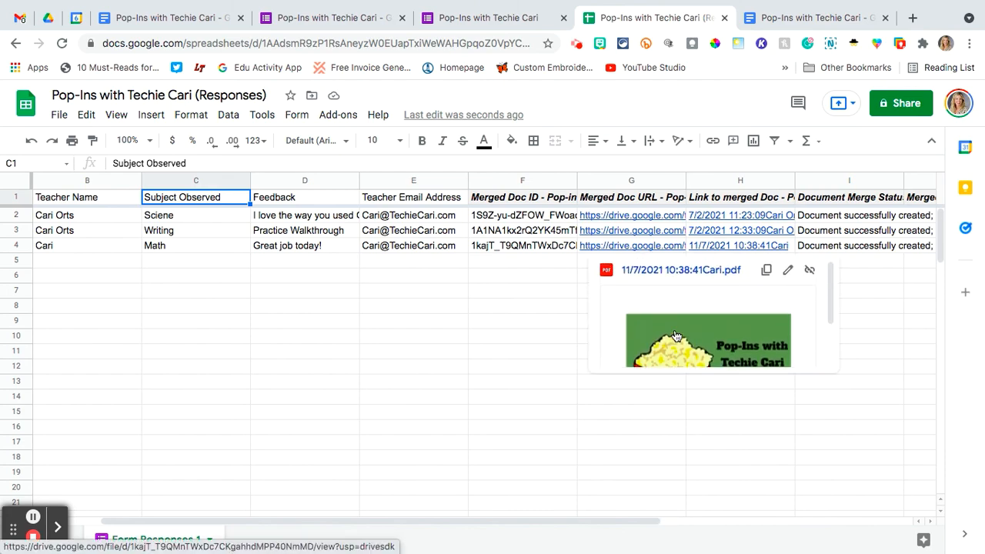
pyautogui.moveTo(727, 246)
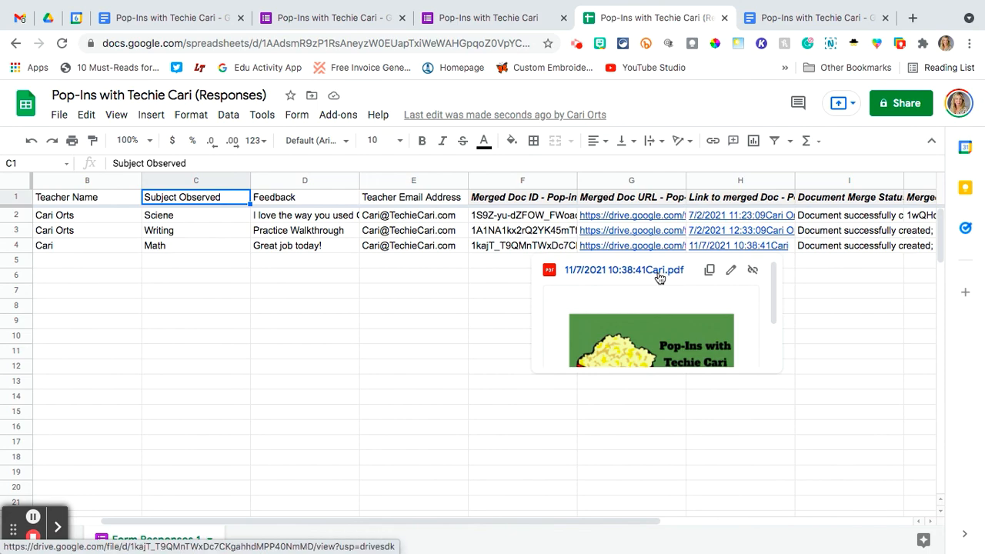
pyautogui.click(637, 246)
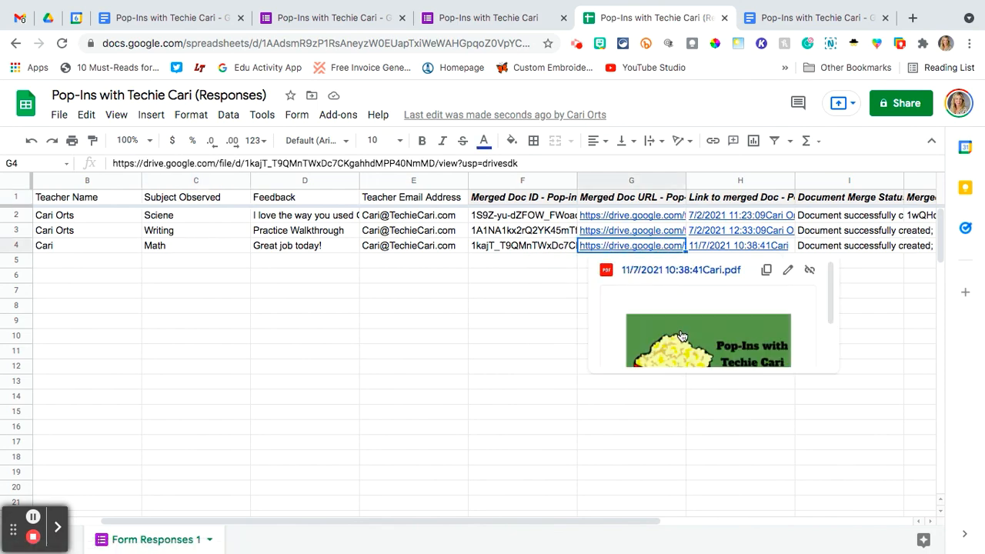